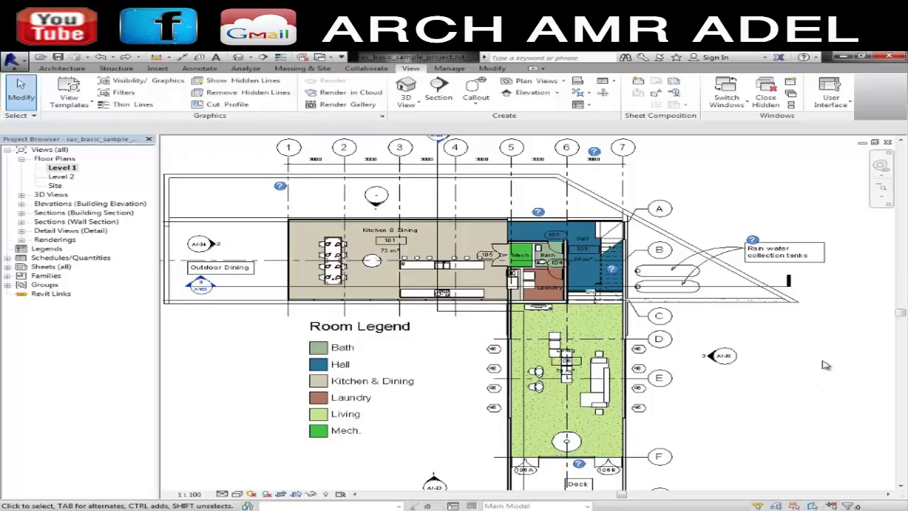
Zoom to fit with ZF so the Level 1 plan, grid and Room Legend all show.
{"action": "key", "text": "z"}
{"action": "key", "text": "f"}
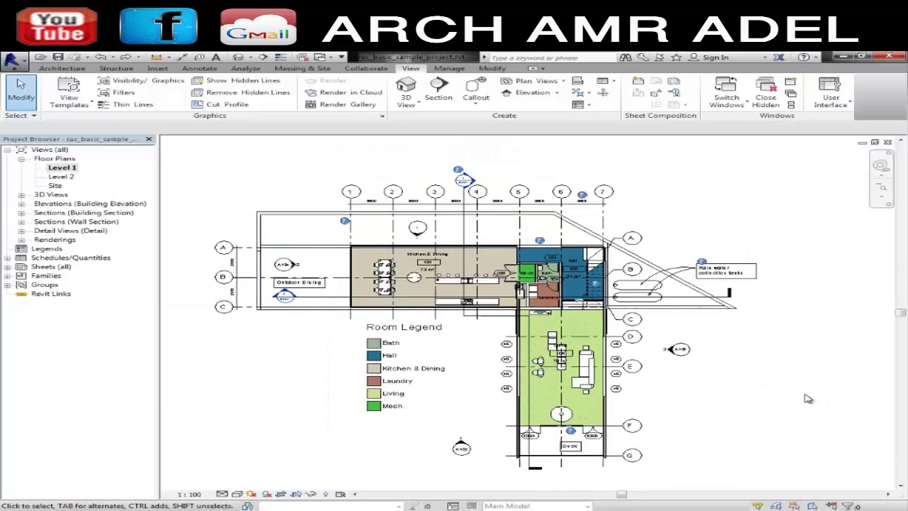
{"action": "left_click", "coordinate": [22, 159]}
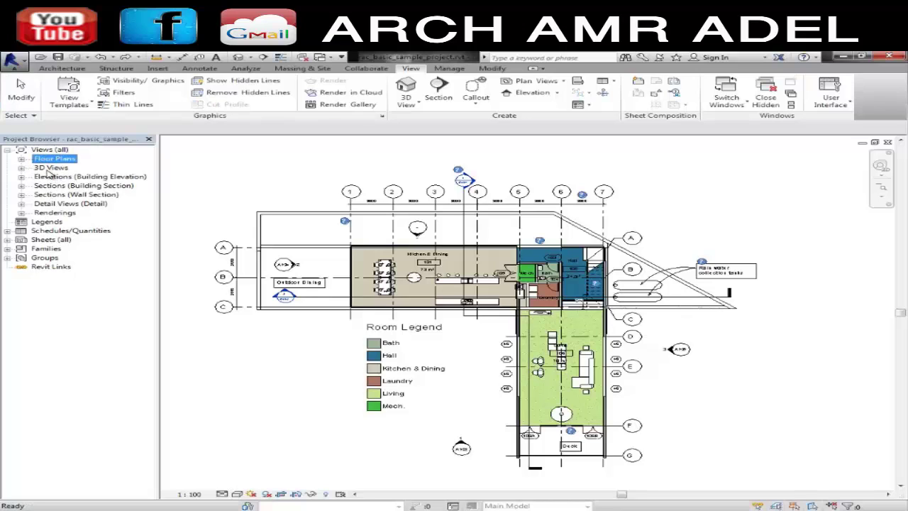
{"action": "double_click", "coordinate": [48, 169]}
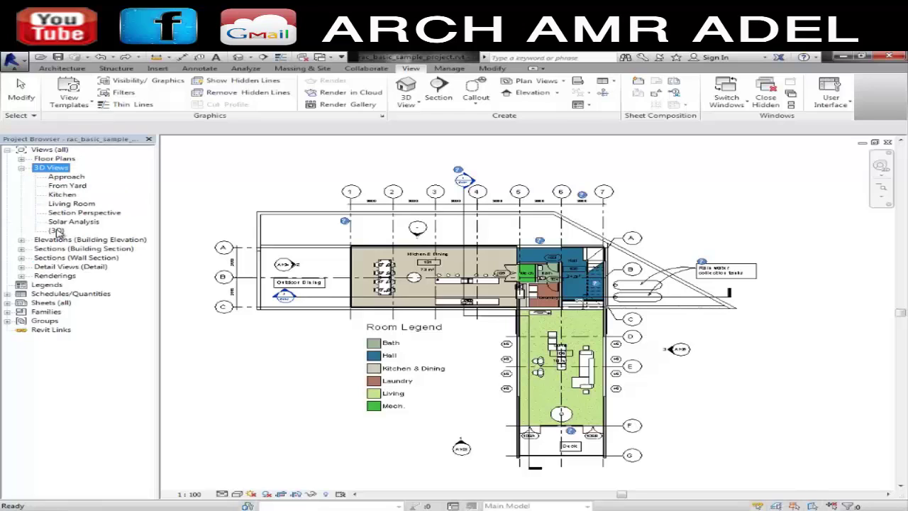
{"action": "double_click", "coordinate": [57, 232]}
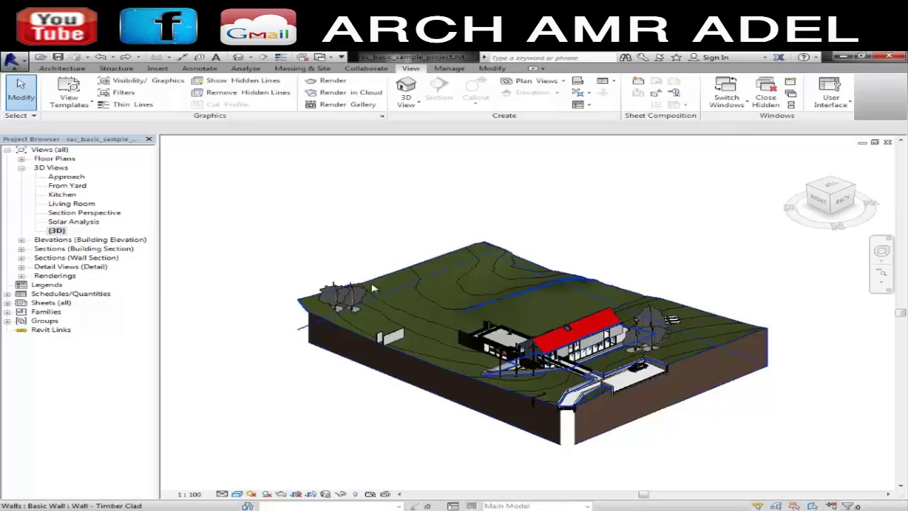
{"action": "left_click", "coordinate": [22, 168]}
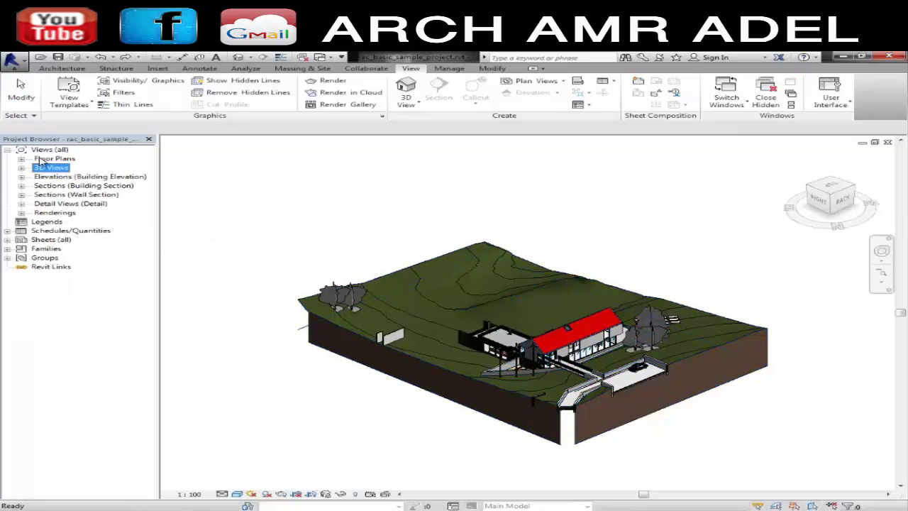
{"action": "double_click", "coordinate": [43, 159]}
{"action": "double_click", "coordinate": [51, 170]}
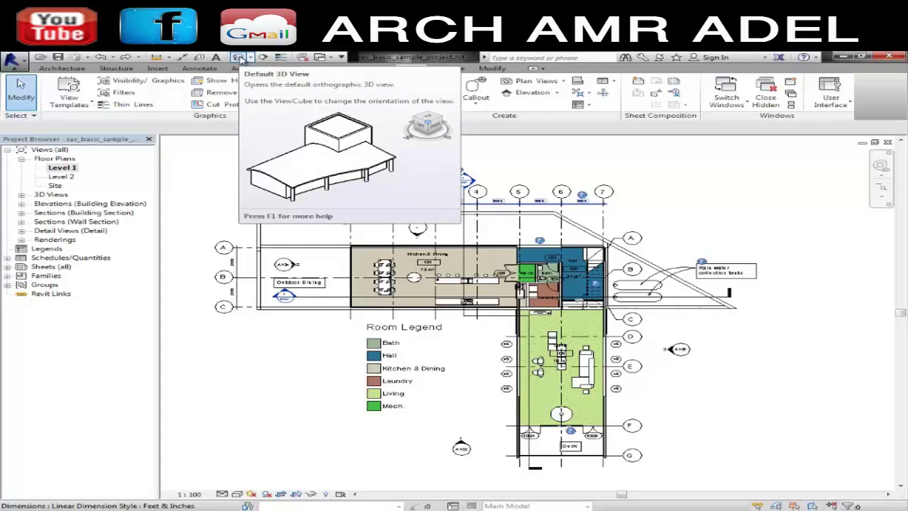
{"action": "left_click", "coordinate": [240, 58]}
{"action": "left_click", "coordinate": [428, 264]}
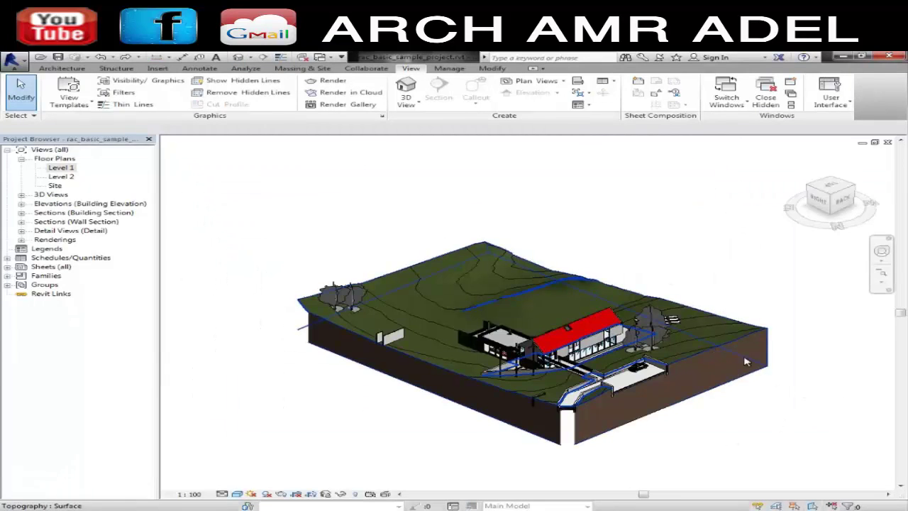
{"action": "middle_click_drag", "start_coordinate": [766, 377], "coordinate": [731, 380]}
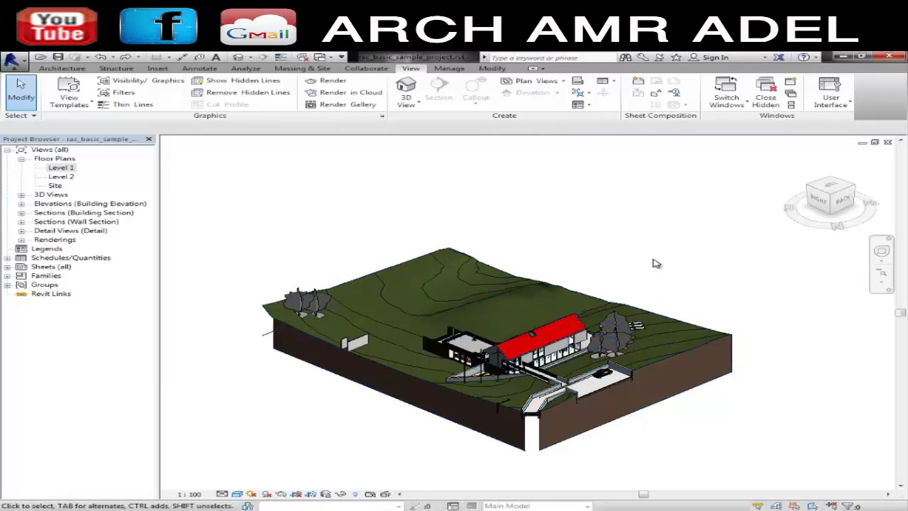
{"action": "double_click", "coordinate": [60, 168]}
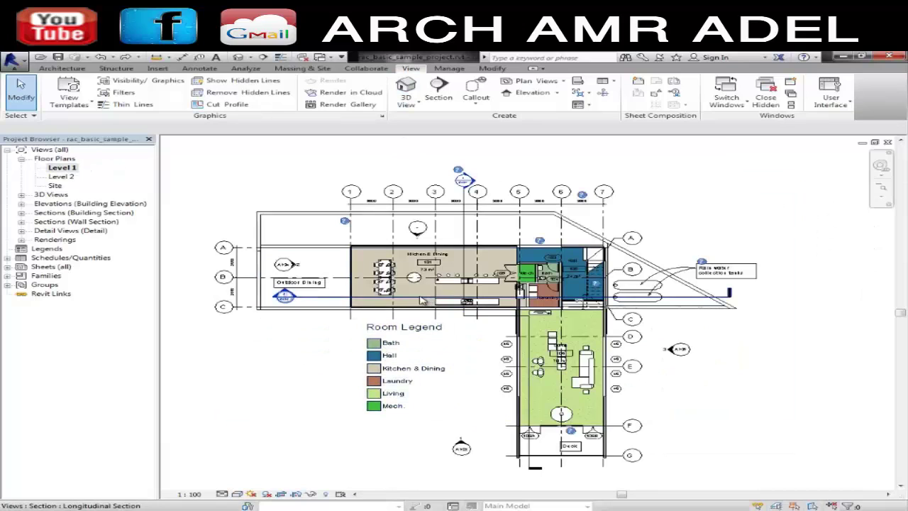
Open the Default 3D View, look from the RIGHT face, then return to a corner view.
{"action": "left_click", "coordinate": [404, 103]}
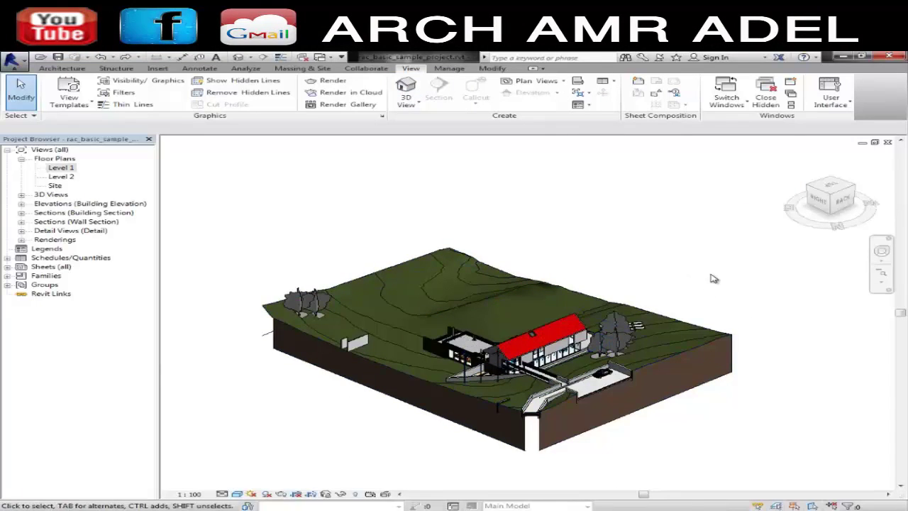
{"action": "mouse_move", "coordinate": [831, 199]}
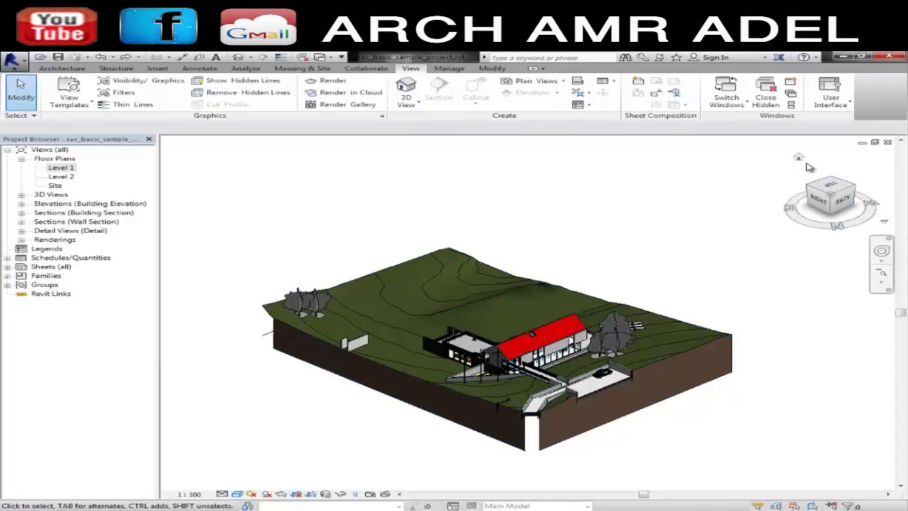
{"action": "left_click", "coordinate": [841, 186]}
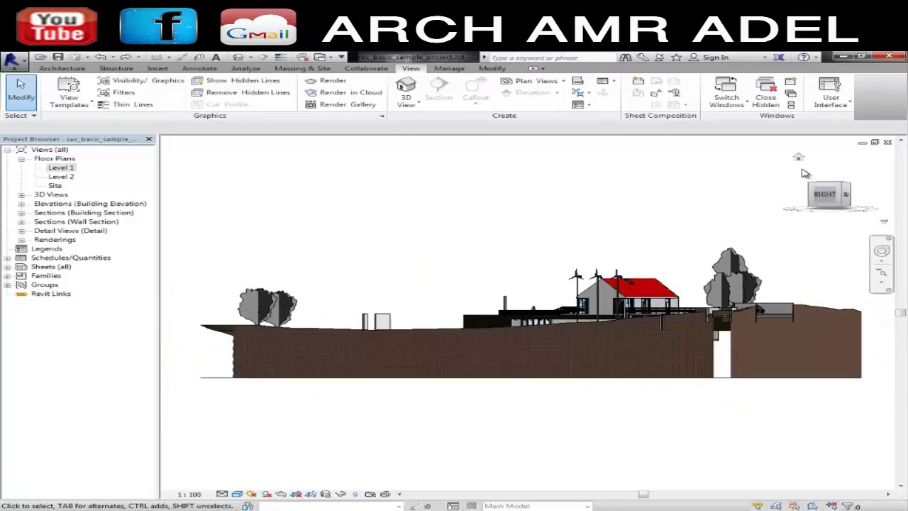
{"action": "left_click", "coordinate": [840, 190]}
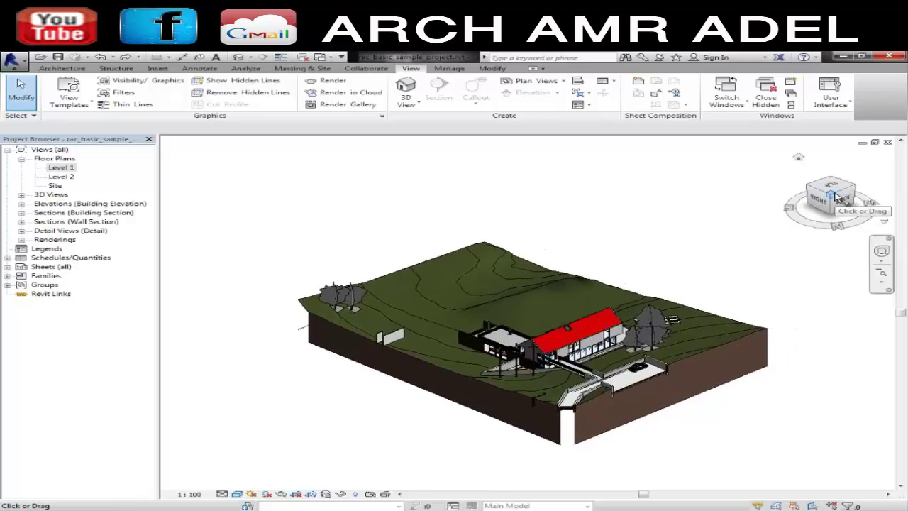
Turn the model through successive 90° corner views, ending on the straight FRONT view.
{"action": "left_click", "coordinate": [856, 191]}
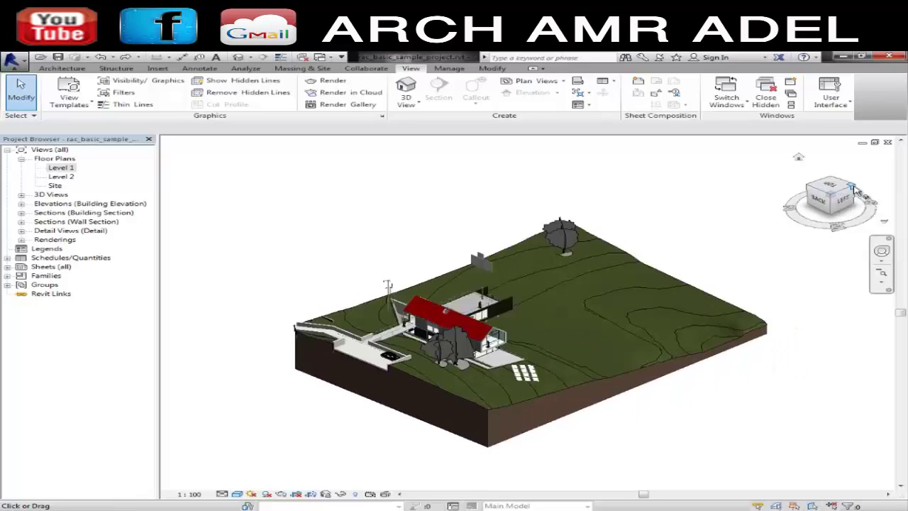
{"action": "left_click", "coordinate": [857, 191]}
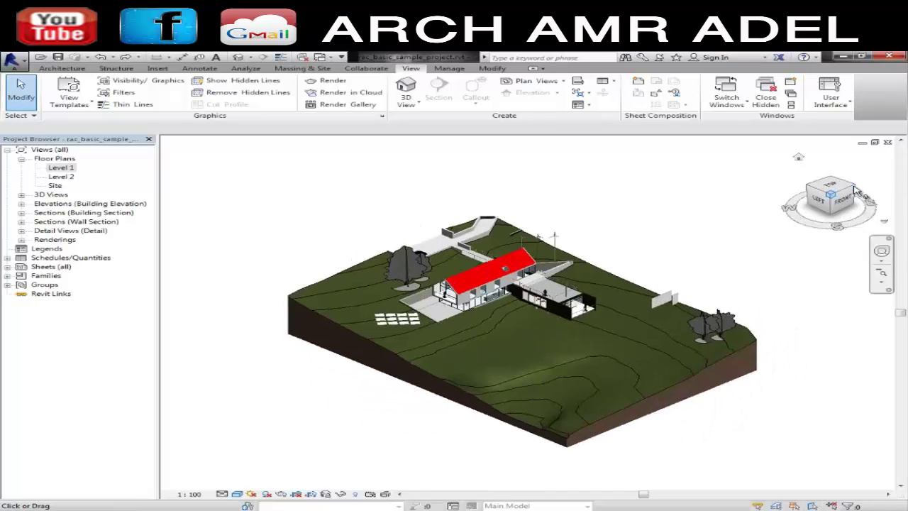
{"action": "left_click", "coordinate": [856, 191]}
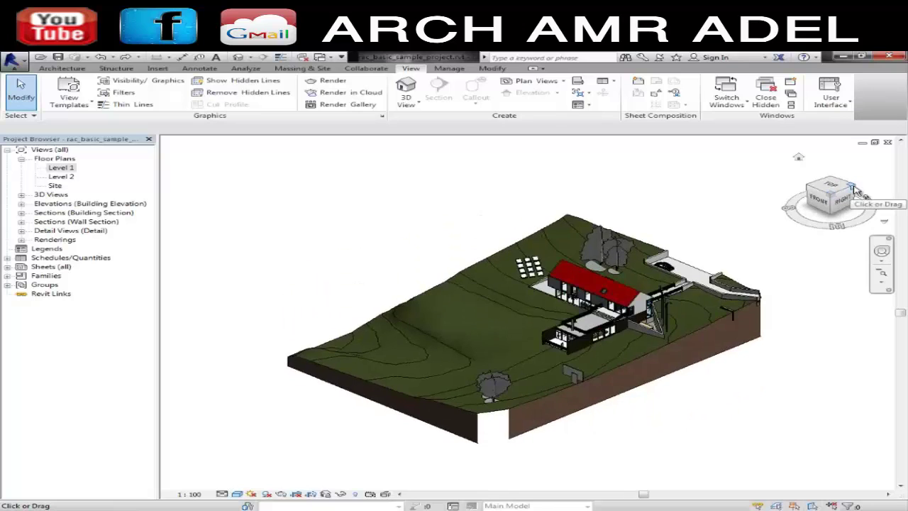
{"action": "left_click", "coordinate": [858, 191]}
{"action": "left_click", "coordinate": [819, 197]}
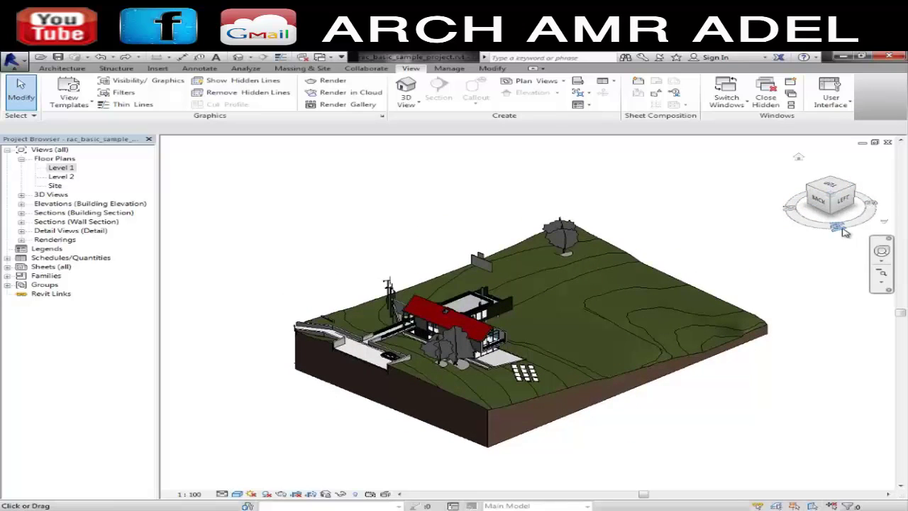
{"action": "left_click", "coordinate": [857, 192]}
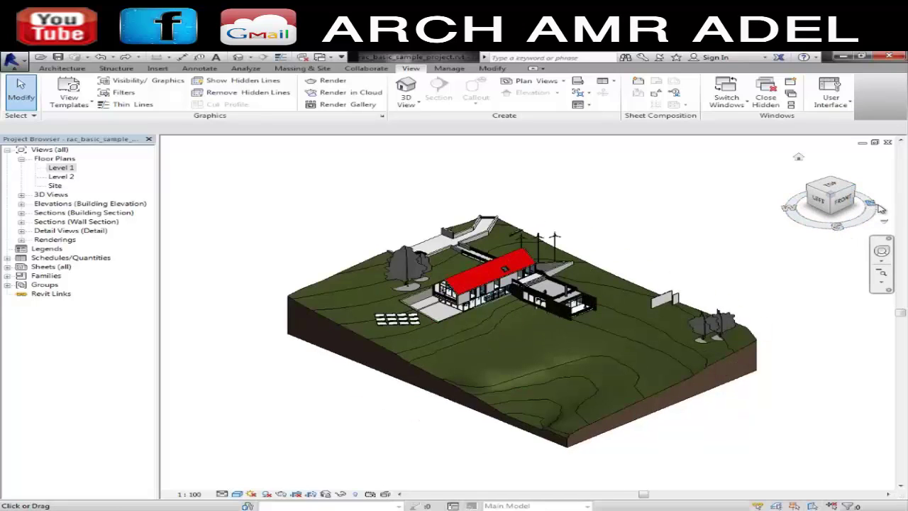
{"action": "left_click", "coordinate": [857, 192]}
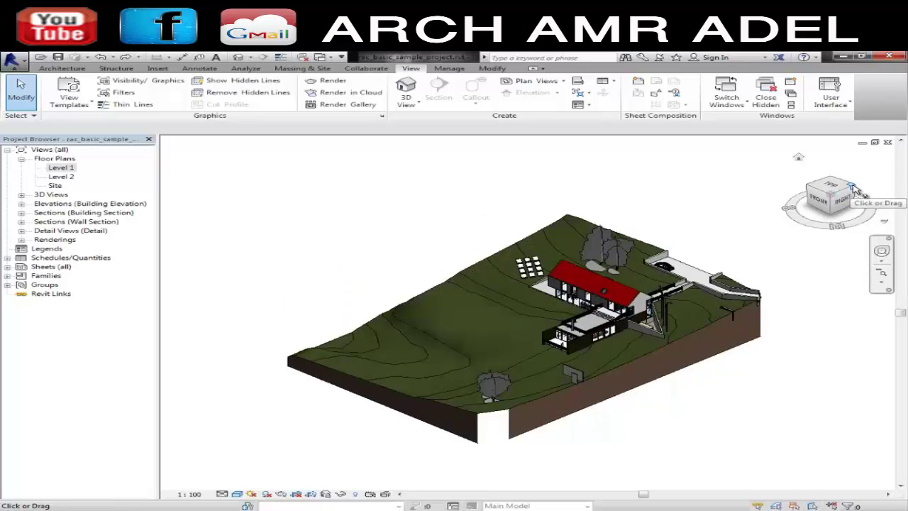
{"action": "left_click", "coordinate": [856, 190]}
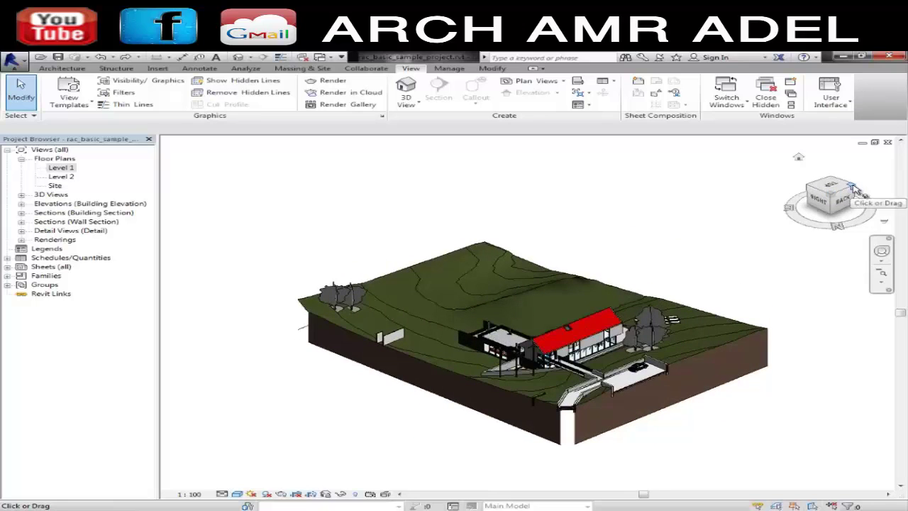
{"action": "left_click", "coordinate": [857, 190]}
{"action": "left_click", "coordinate": [857, 190]}
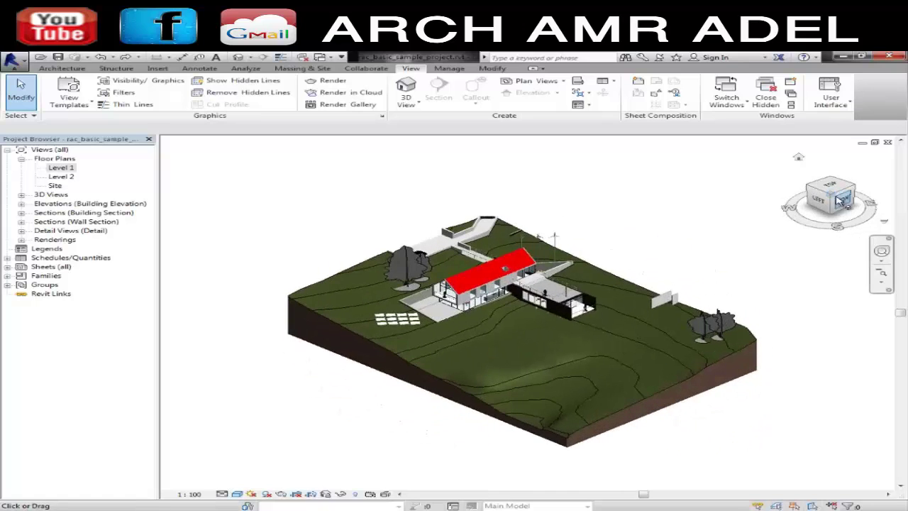
{"action": "left_click", "coordinate": [844, 201]}
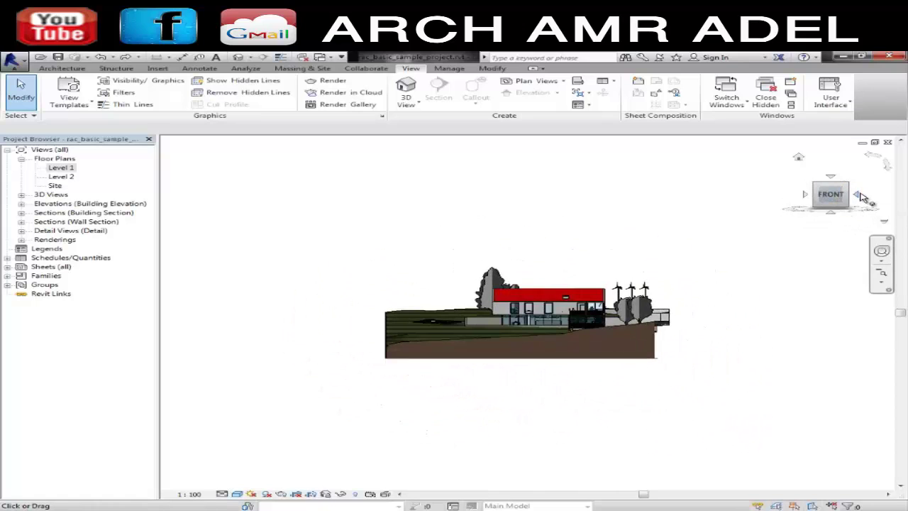
View the house straight from the BACK, the LEFT and the TOP.
{"action": "left_click", "coordinate": [859, 195]}
{"action": "left_click", "coordinate": [859, 195]}
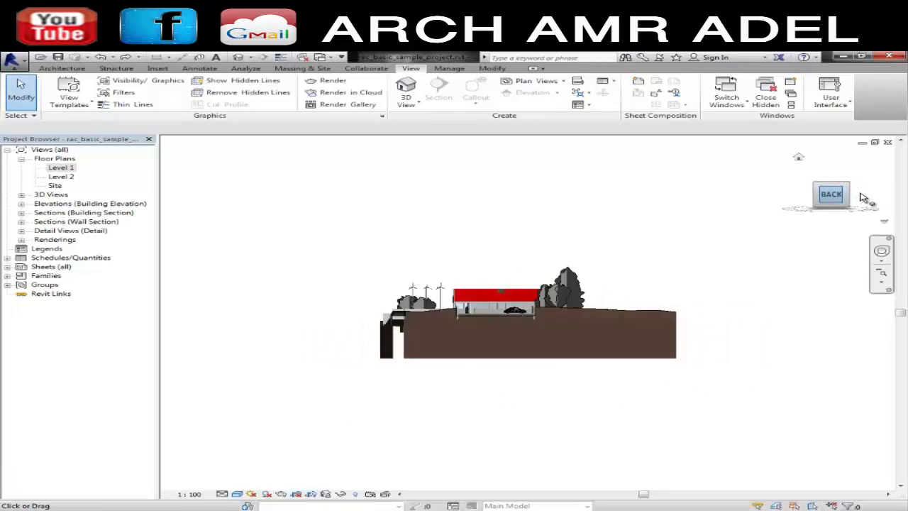
{"action": "left_click", "coordinate": [860, 195]}
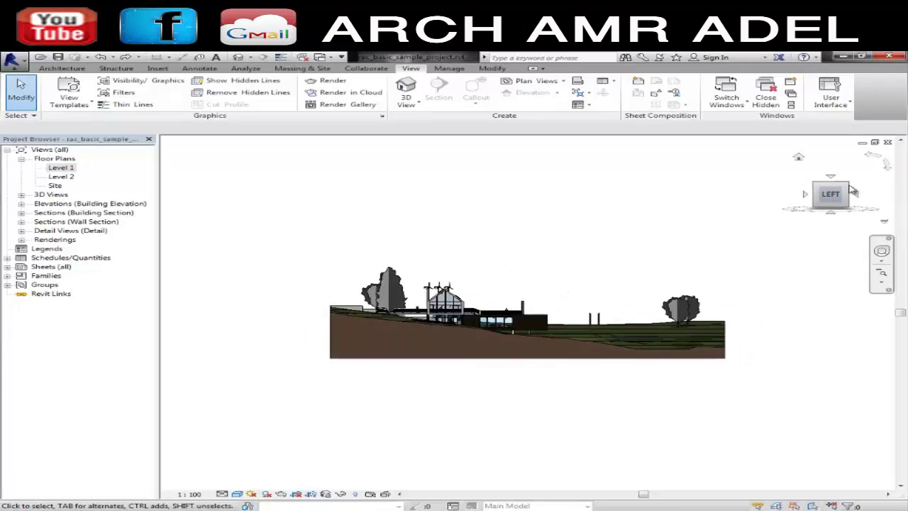
{"action": "left_click", "coordinate": [835, 181]}
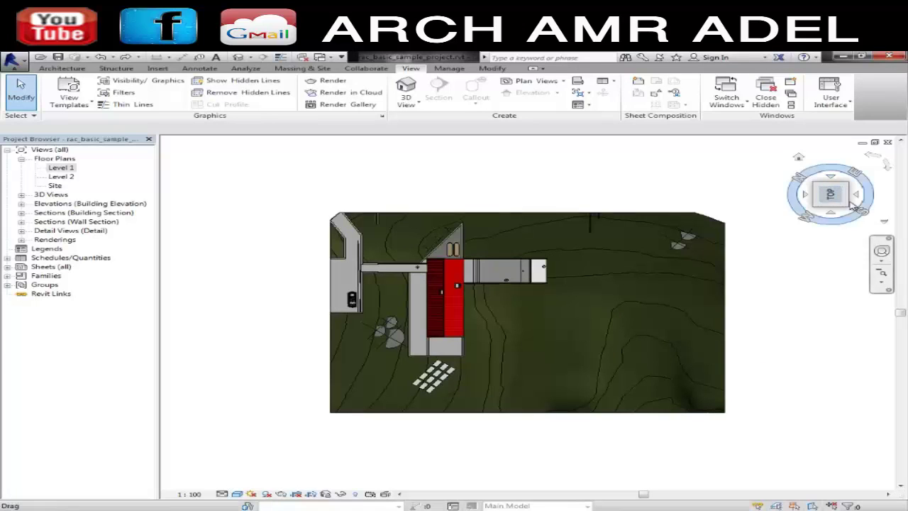
Rotate the top view repeatedly by 90°, then tilt to an angled view from the left.
{"action": "left_click", "coordinate": [887, 169]}
{"action": "left_click", "coordinate": [887, 170]}
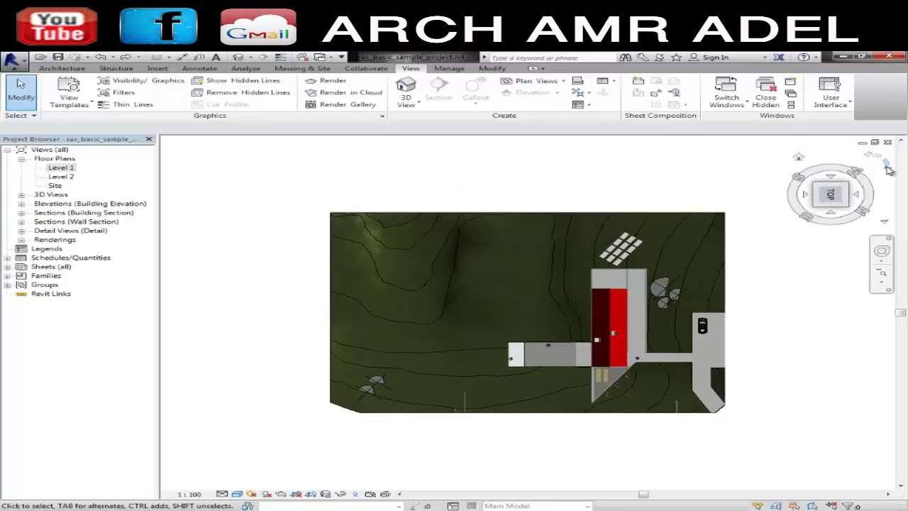
{"action": "left_click", "coordinate": [888, 170]}
{"action": "left_click", "coordinate": [887, 169]}
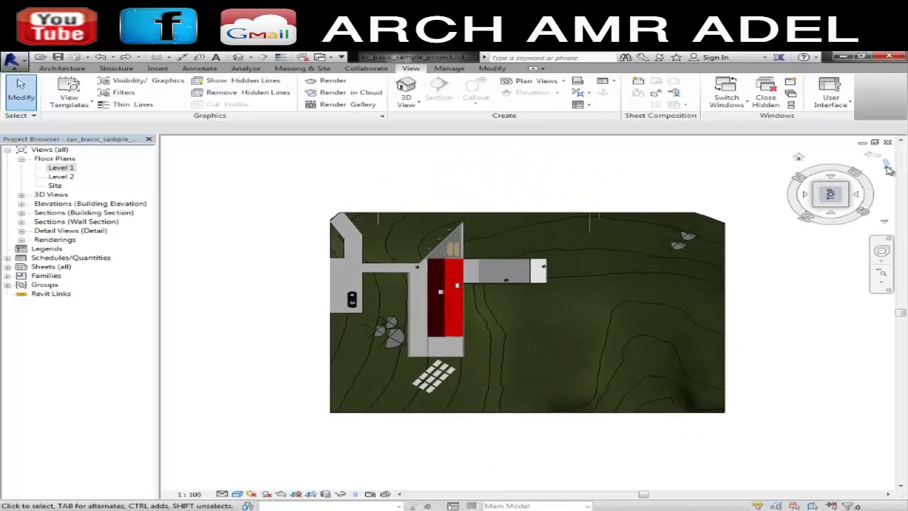
{"action": "left_click", "coordinate": [889, 170]}
{"action": "left_click", "coordinate": [889, 170]}
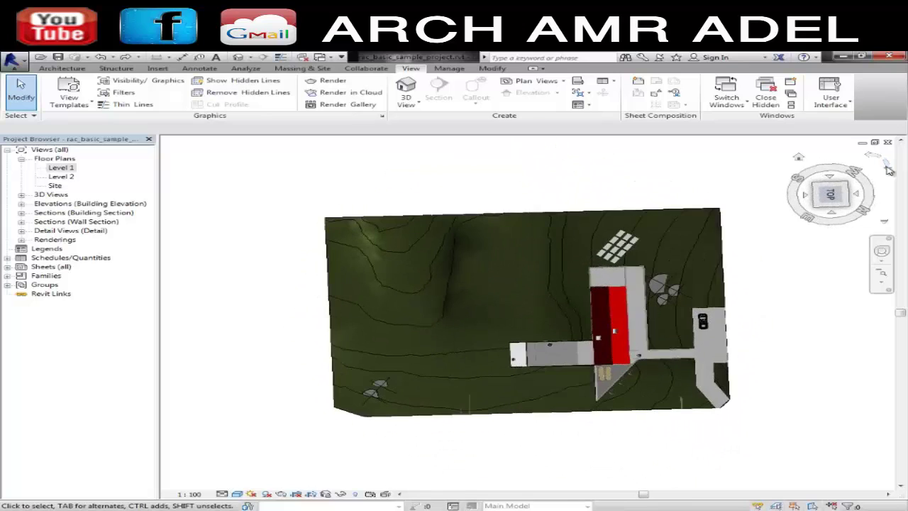
{"action": "left_click", "coordinate": [888, 170]}
{"action": "left_click", "coordinate": [889, 170]}
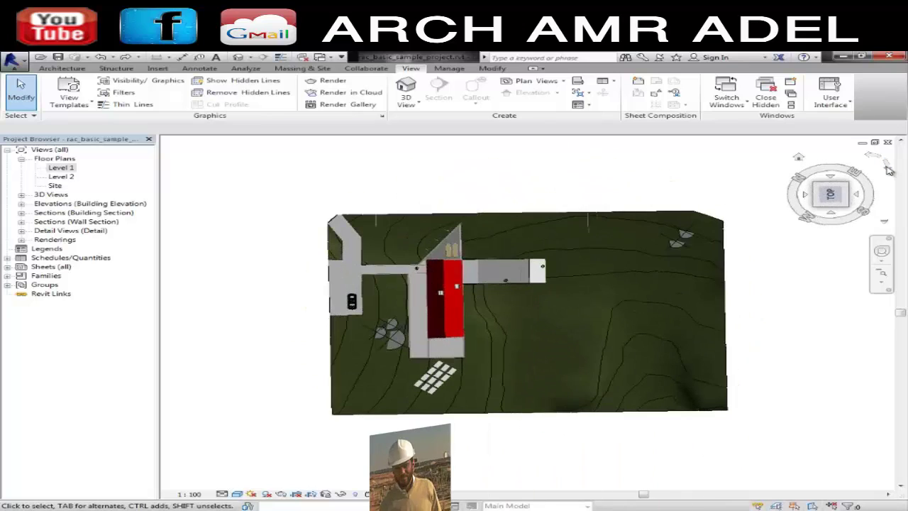
{"action": "left_click", "coordinate": [888, 169]}
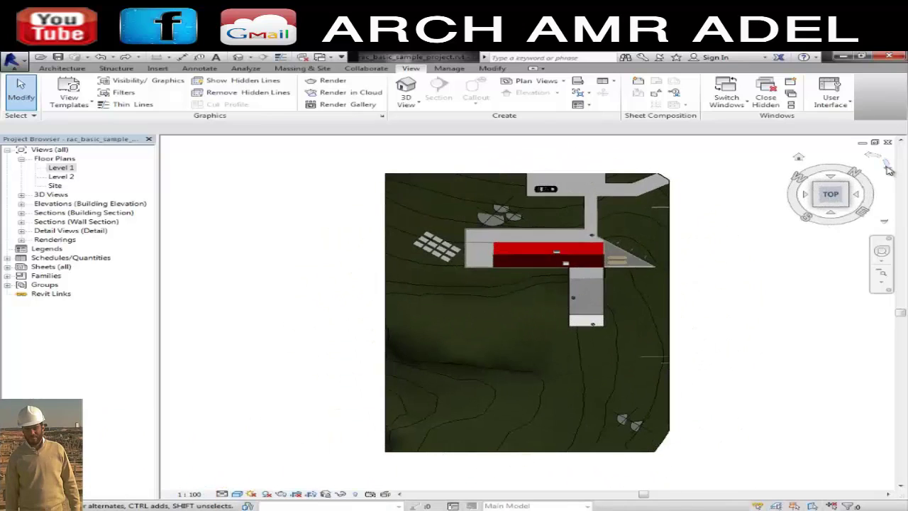
{"action": "left_click", "coordinate": [816, 202]}
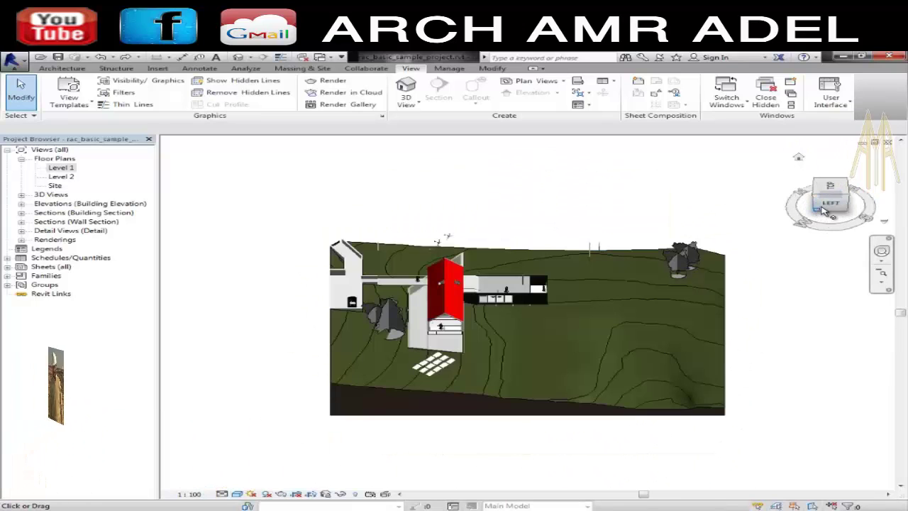
Orbit the site model from a back-left corner around to a view from the left.
{"action": "left_click", "coordinate": [817, 200]}
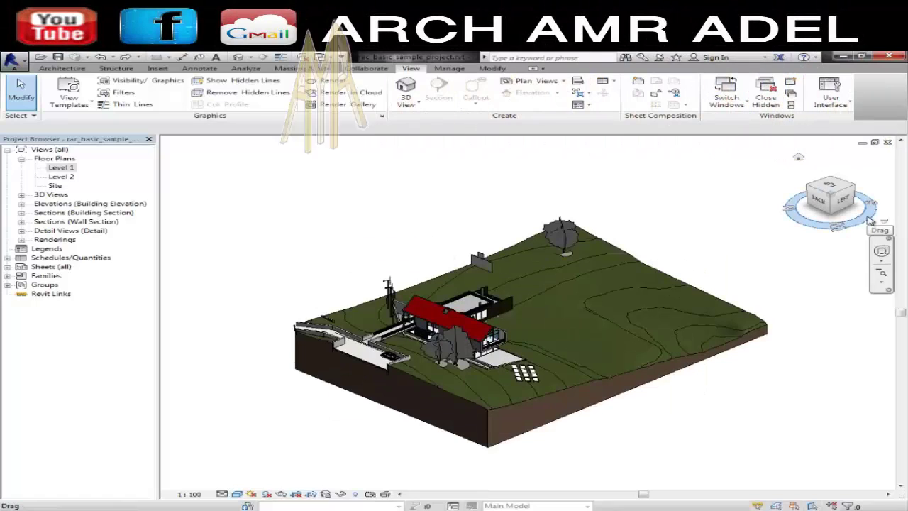
{"action": "mouse_move", "coordinate": [838, 225]}
{"action": "left_mouse_down"}
{"action": "mouse_move", "coordinate": [168, 204]}
{"action": "mouse_move", "coordinate": [878, 178]}
{"action": "mouse_move", "coordinate": [174, 171]}
{"action": "mouse_move", "coordinate": [770, 174]}
{"action": "left_mouse_up"}
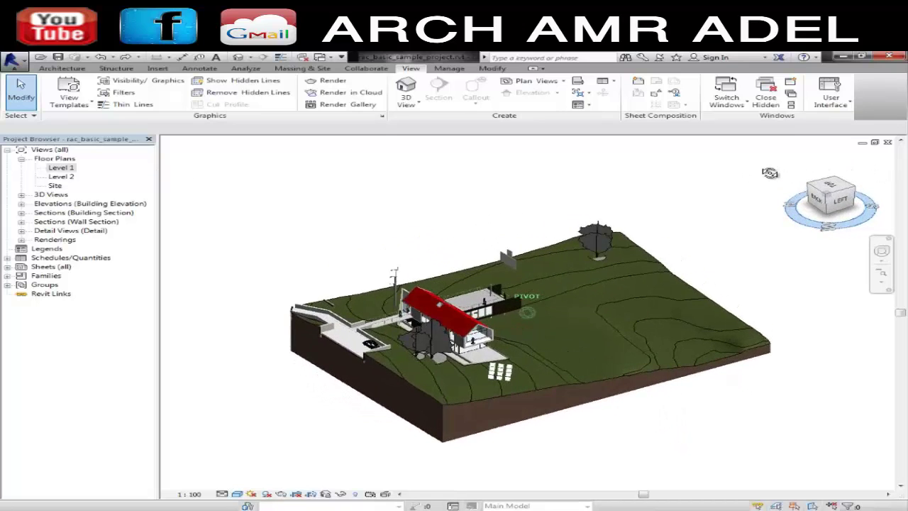
{"action": "mouse_move", "coordinate": [766, 172]}
{"action": "left_mouse_down"}
{"action": "mouse_move", "coordinate": [703, 157]}
{"action": "mouse_move", "coordinate": [182, 157]}
{"action": "mouse_move", "coordinate": [263, 137]}
{"action": "mouse_move", "coordinate": [820, 335]}
{"action": "left_mouse_up"}
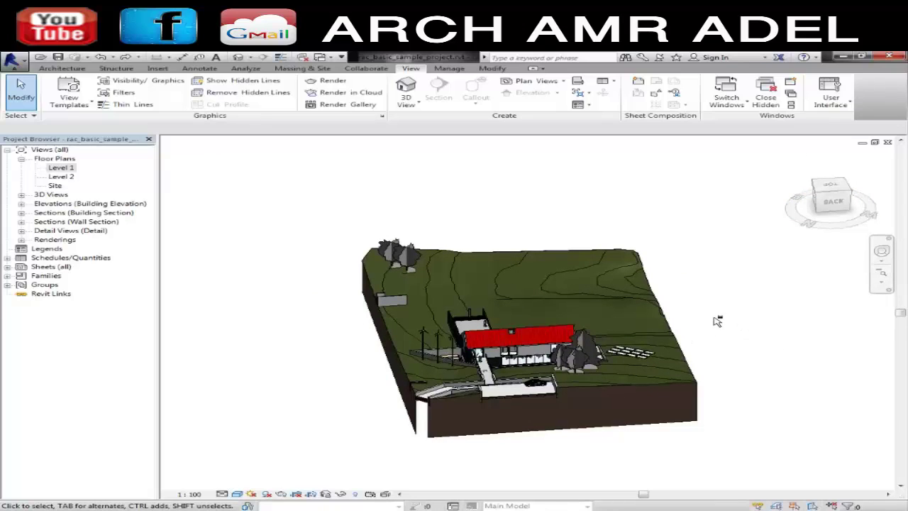
{"action": "mouse_move", "coordinate": [716, 321]}
{"action": "middle_mouse_down", "text": "shift"}
{"action": "mouse_move", "coordinate": [802, 323]}
{"action": "mouse_move", "coordinate": [717, 287]}
{"action": "mouse_move", "coordinate": [653, 298]}
{"action": "middle_mouse_up", "text": "shift"}
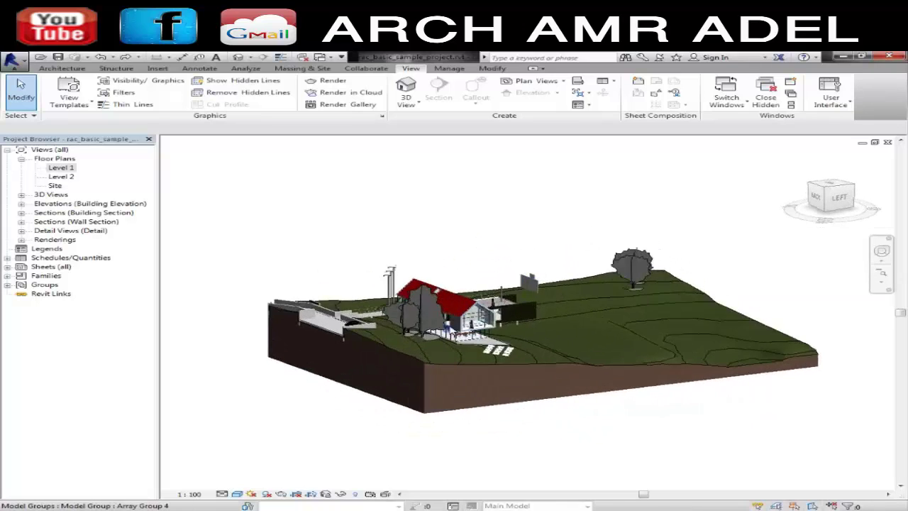
Zoom in on the house and sloping lawn and pan so the house sits at the left.
{"action": "scroll", "coordinate": [440, 312], "scroll_direction": "up", "scroll_amount": 5}
{"action": "mouse_move", "coordinate": [440, 313]}
{"action": "middle_mouse_down", "text": "shift"}
{"action": "mouse_move", "coordinate": [418, 306]}
{"action": "mouse_move", "coordinate": [709, 325]}
{"action": "mouse_move", "coordinate": [514, 330]}
{"action": "mouse_move", "coordinate": [680, 340]}
{"action": "mouse_move", "coordinate": [589, 337]}
{"action": "middle_mouse_up", "text": "shift"}
{"action": "scroll", "coordinate": [680, 340], "scroll_direction": "down", "scroll_amount": 3}
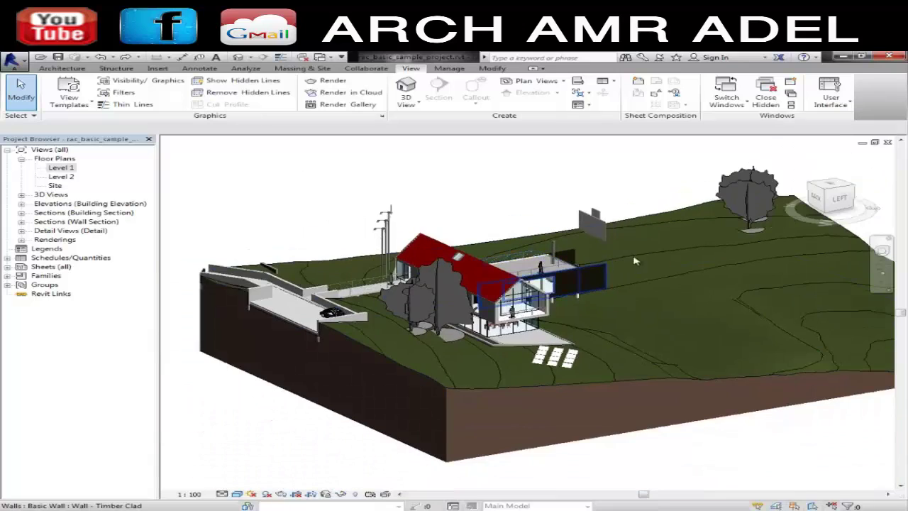
{"action": "middle_click_drag", "start_coordinate": [566, 264], "coordinate": [346, 270]}
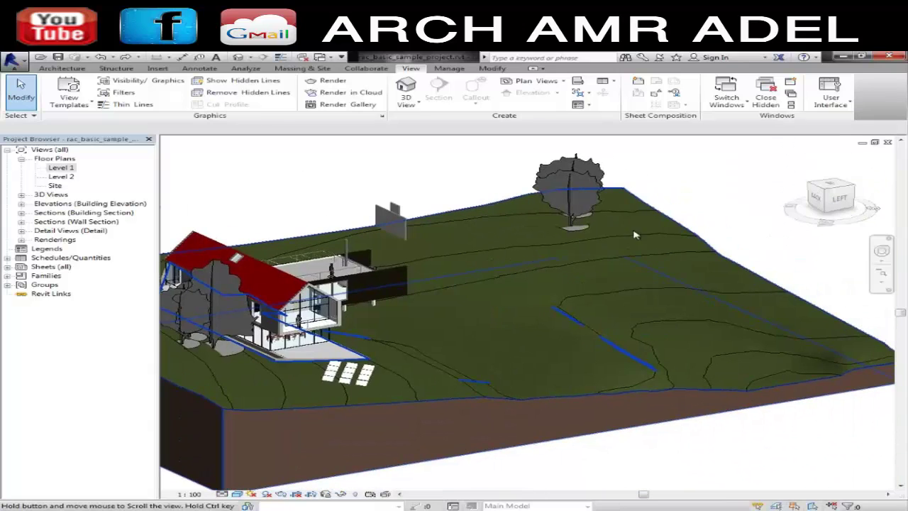
{"action": "right_click", "coordinate": [838, 199]}
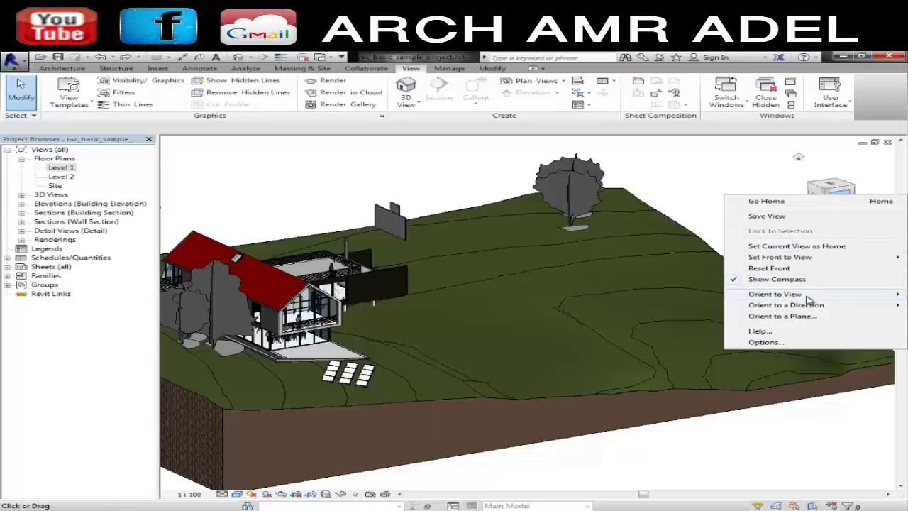
{"action": "mouse_move", "coordinate": [775, 294]}
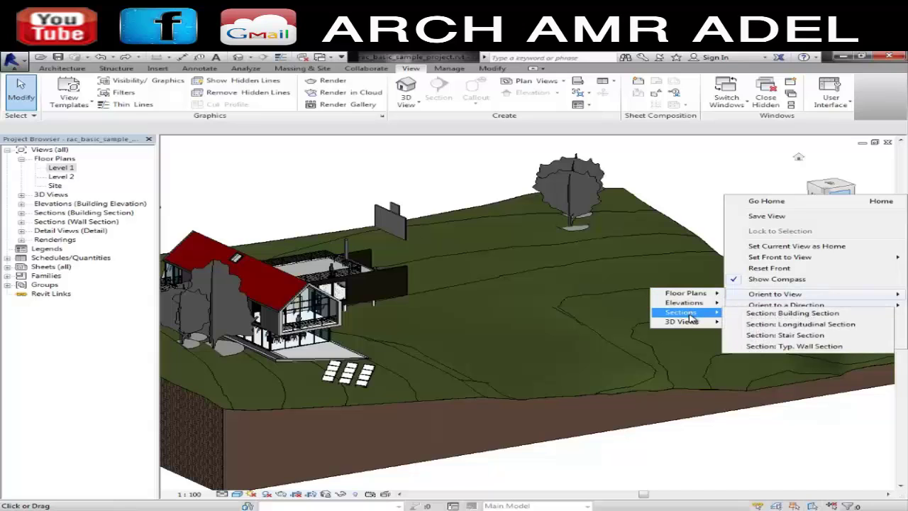
{"action": "mouse_move", "coordinate": [684, 322]}
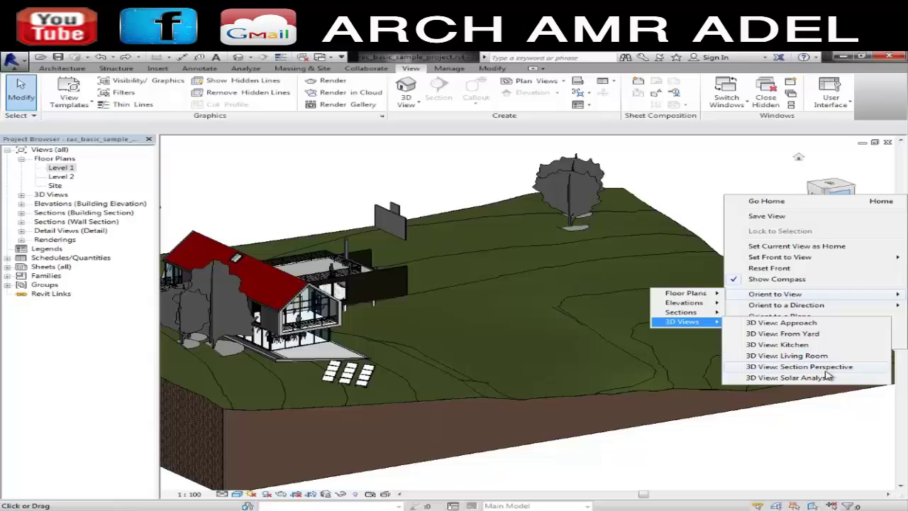
{"action": "key", "text": "Escape"}
{"action": "key", "text": "Escape"}
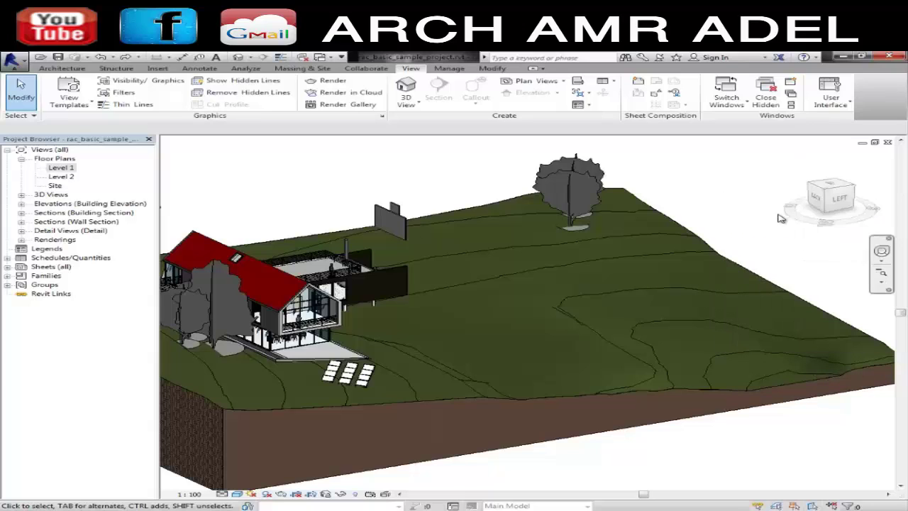
{"action": "key", "text": "Escape"}
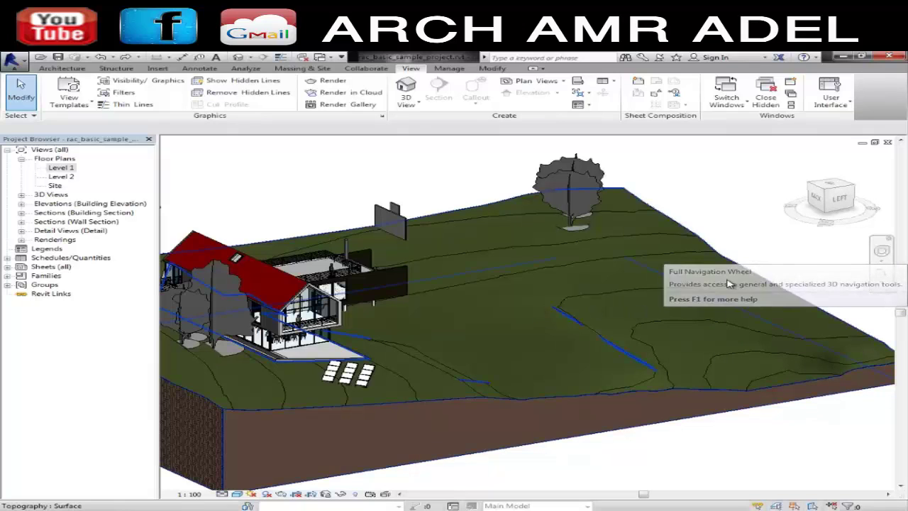
Orbit with the Full Navigation Wheel to look down on the red roof from the front-left.
{"action": "left_click", "coordinate": [881, 251]}
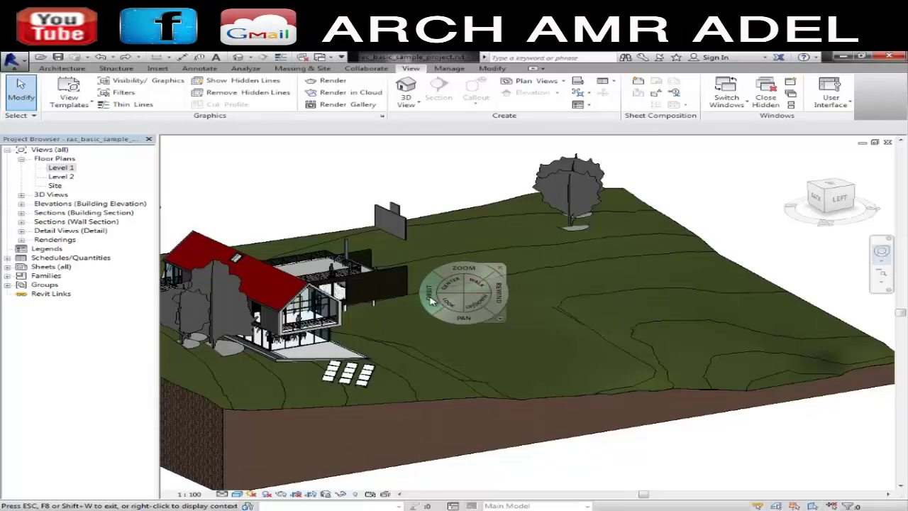
{"action": "left_click_drag", "start_coordinate": [431, 301], "coordinate": [223, 368]}
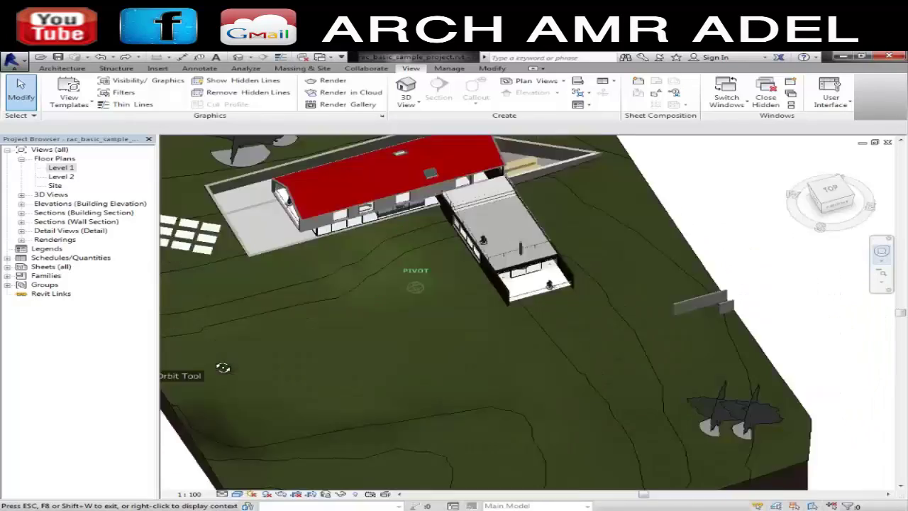
{"action": "mouse_move", "coordinate": [223, 368]}
{"action": "left_mouse_down"}
{"action": "mouse_move", "coordinate": [187, 312]}
{"action": "mouse_move", "coordinate": [206, 330]}
{"action": "mouse_move", "coordinate": [252, 301]}
{"action": "left_mouse_up"}
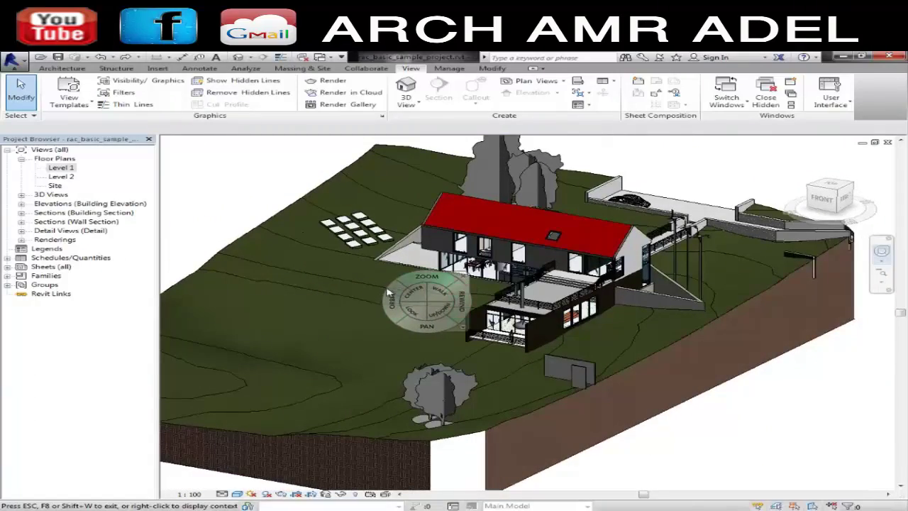
{"action": "mouse_move", "coordinate": [388, 293]}
{"action": "left_mouse_down"}
{"action": "mouse_move", "coordinate": [550, 313]}
{"action": "mouse_move", "coordinate": [628, 307]}
{"action": "mouse_move", "coordinate": [664, 318]}
{"action": "mouse_move", "coordinate": [558, 310]}
{"action": "mouse_move", "coordinate": [571, 303]}
{"action": "mouse_move", "coordinate": [635, 321]}
{"action": "left_mouse_up"}
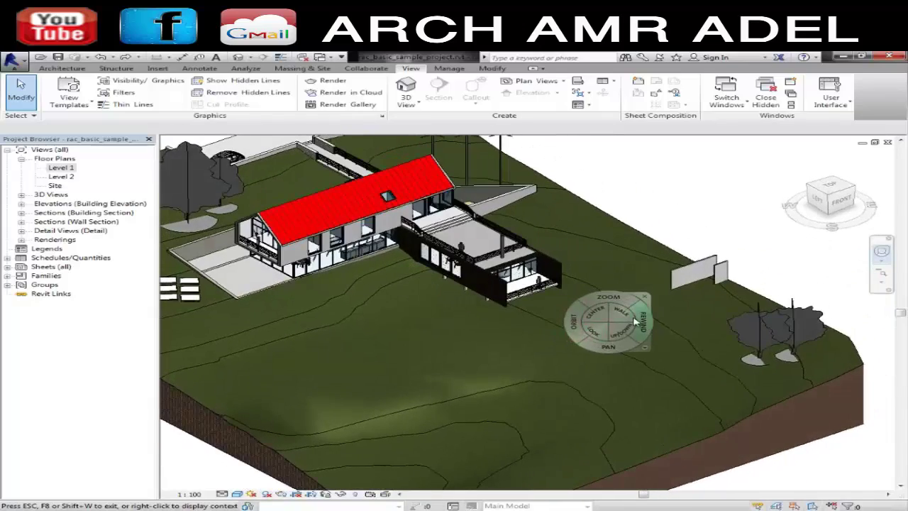
{"action": "left_click", "coordinate": [608, 291]}
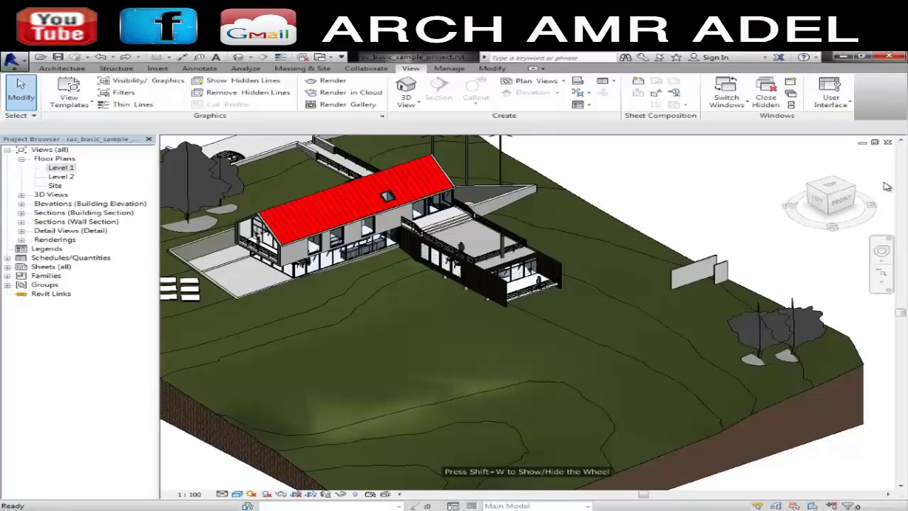
In ViewCube Options, set the inactive opacity to 100%.
{"action": "right_click", "coordinate": [838, 188]}
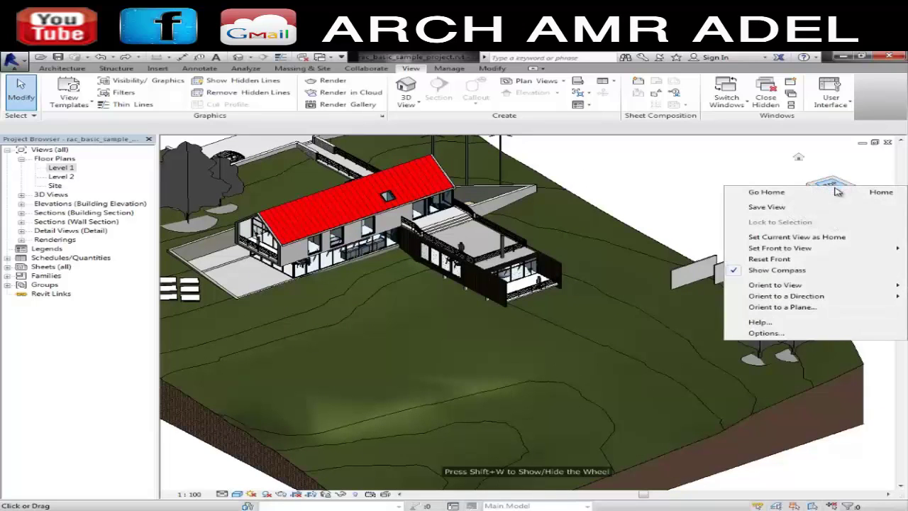
{"action": "left_click", "coordinate": [838, 333]}
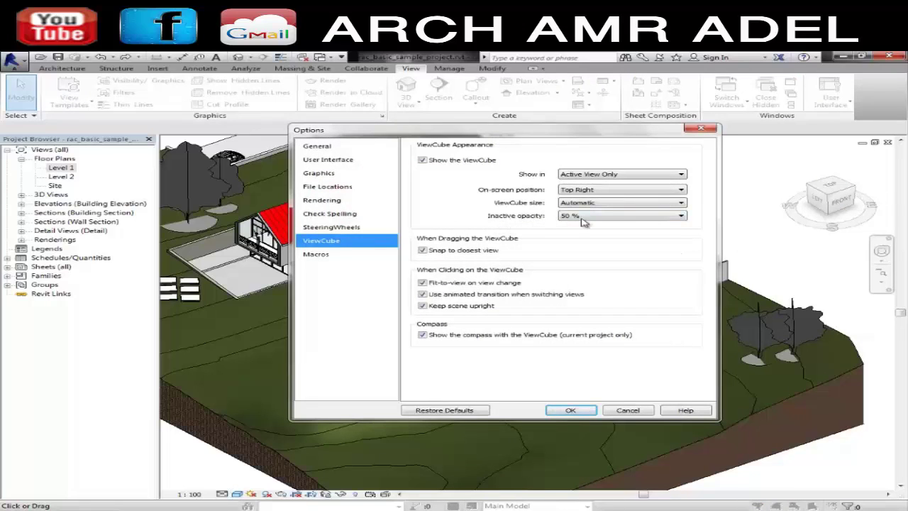
{"action": "left_click", "coordinate": [618, 218]}
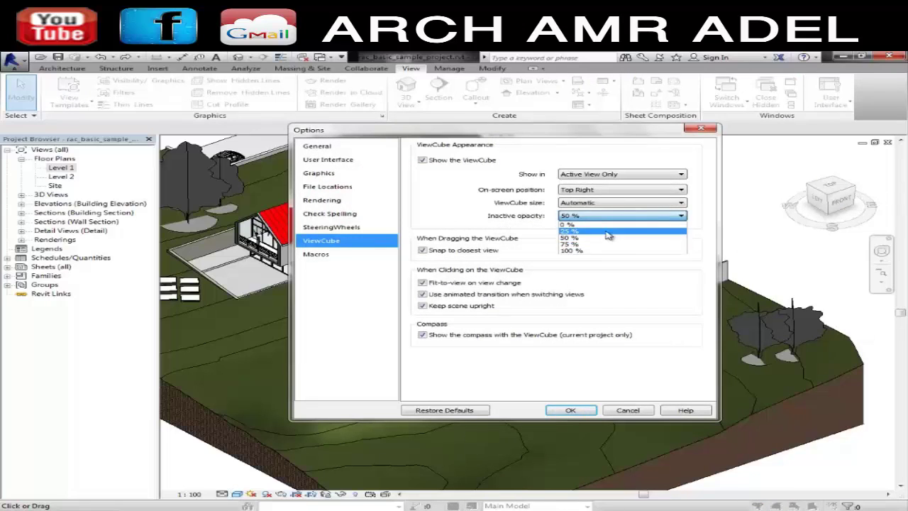
{"action": "left_click", "coordinate": [616, 231]}
{"action": "left_click", "coordinate": [616, 217]}
{"action": "left_click", "coordinate": [602, 239]}
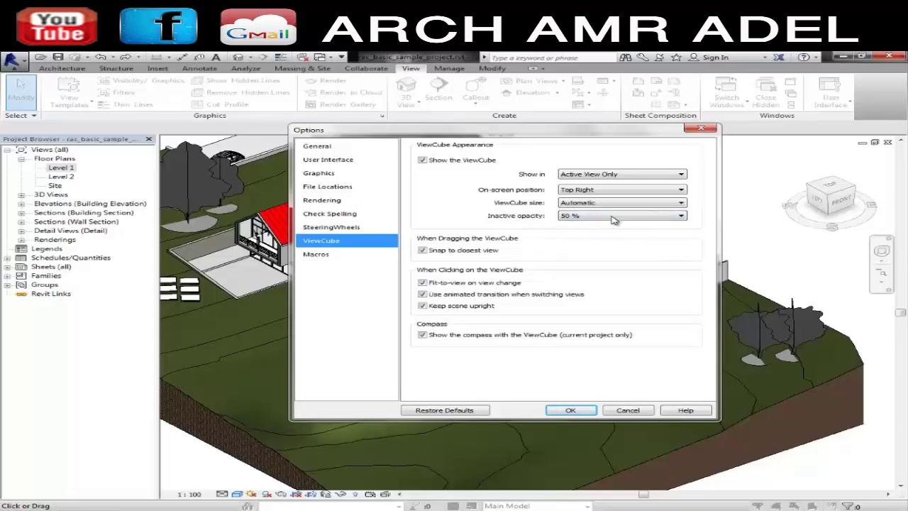
{"action": "left_click", "coordinate": [615, 220]}
{"action": "left_click", "coordinate": [613, 248]}
{"action": "left_click", "coordinate": [627, 220]}
{"action": "left_click", "coordinate": [614, 257]}
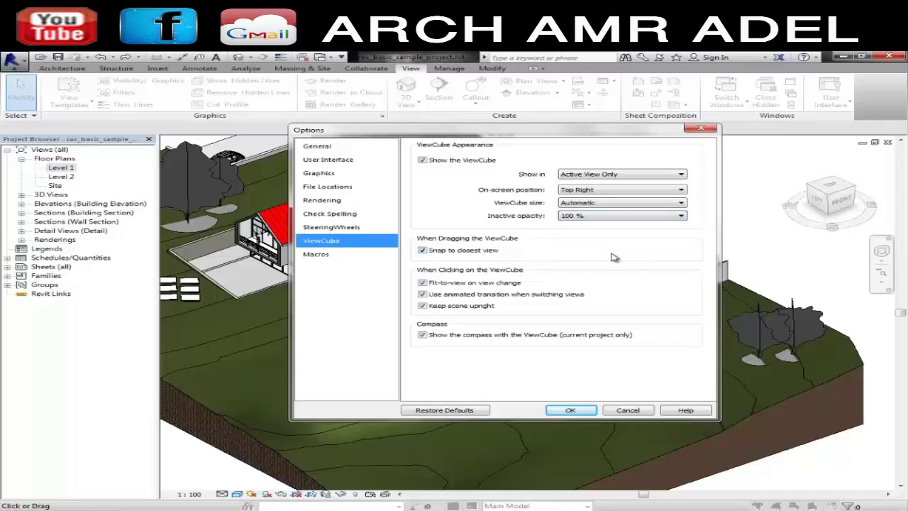
{"action": "left_click", "coordinate": [638, 221]}
{"action": "left_click", "coordinate": [638, 220]}
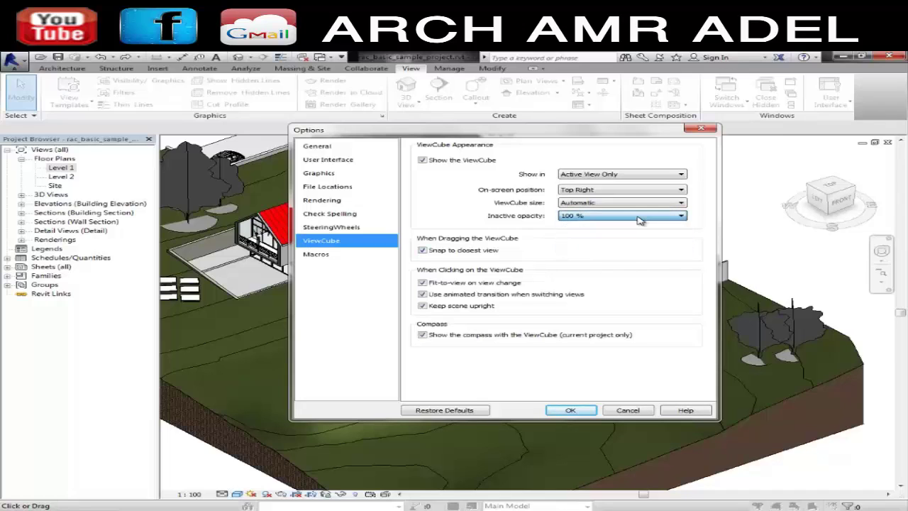
Move the ViewCube to the Bottom Right on-screen position and apply.
{"action": "left_click", "coordinate": [609, 191]}
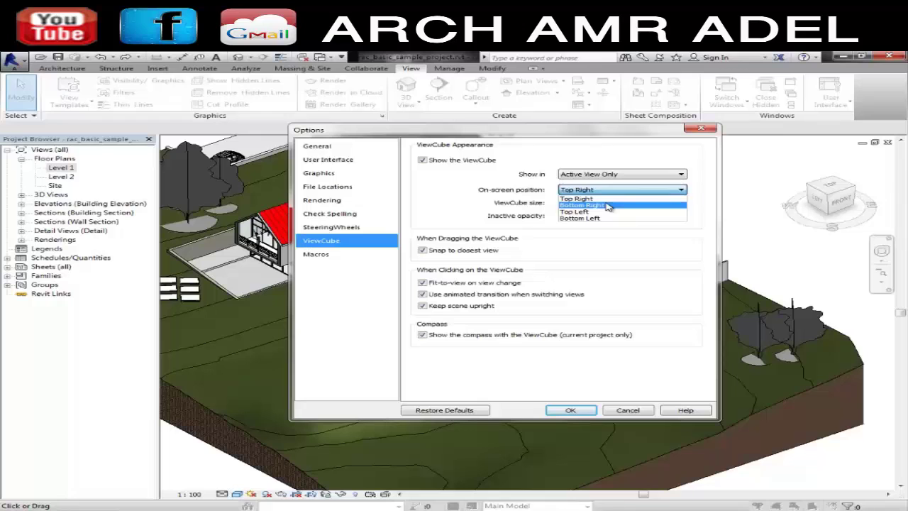
{"action": "left_click", "coordinate": [615, 206]}
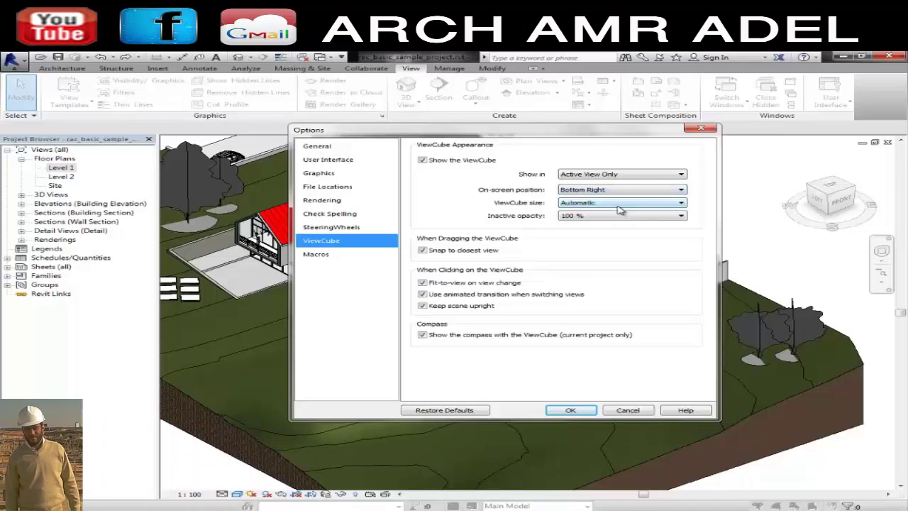
{"action": "left_click", "coordinate": [571, 410]}
Reopen ViewCube Options and set the on-screen position back to Top Right.
{"action": "right_click", "coordinate": [829, 448]}
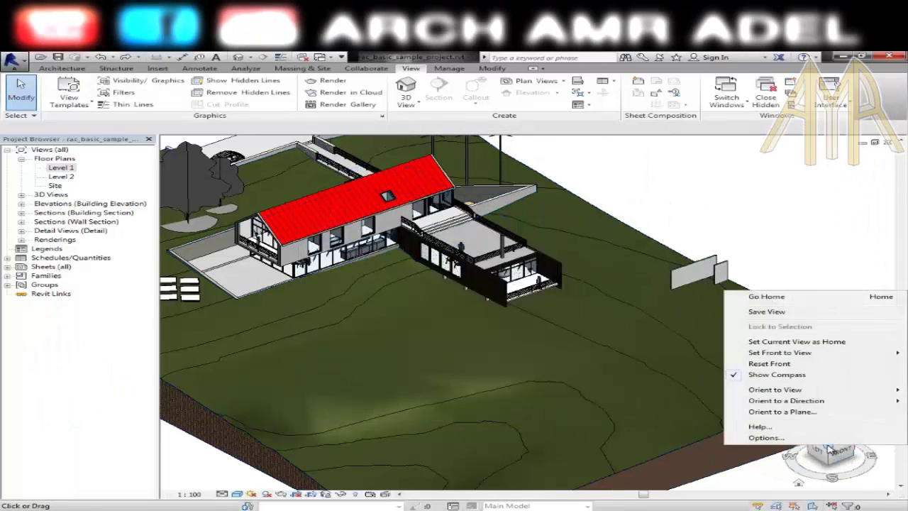
{"action": "left_click", "coordinate": [787, 438]}
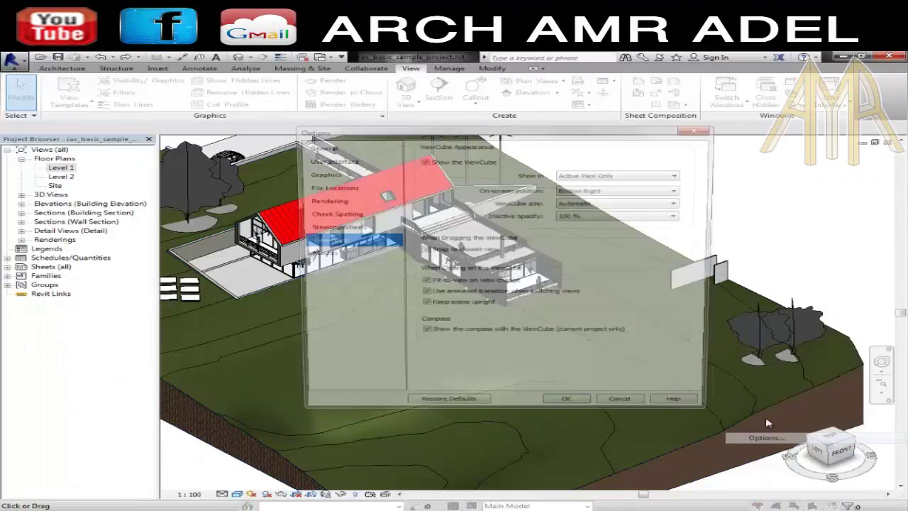
{"action": "left_click", "coordinate": [623, 190]}
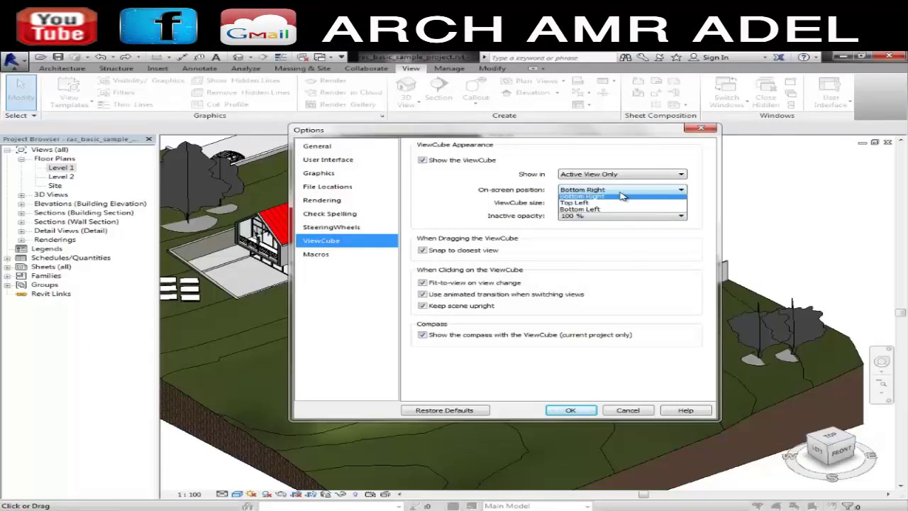
{"action": "left_click", "coordinate": [614, 200]}
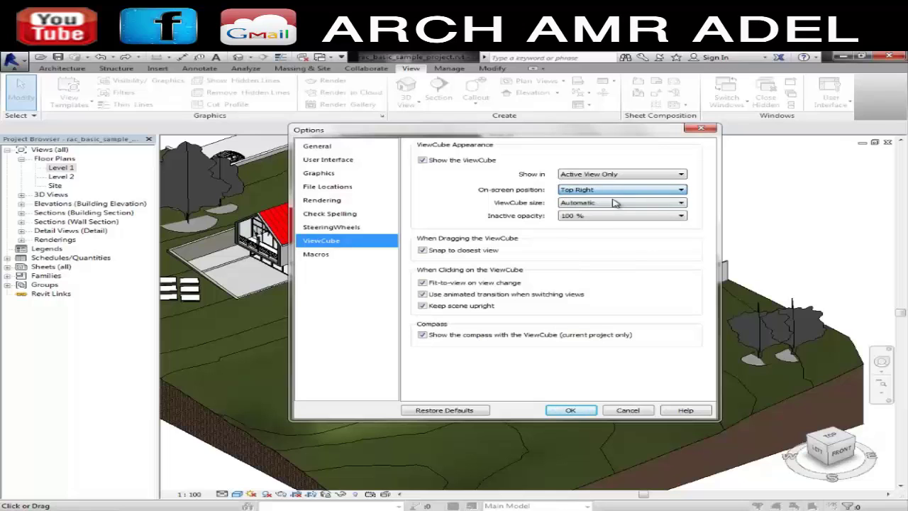
{"action": "left_click", "coordinate": [582, 411]}
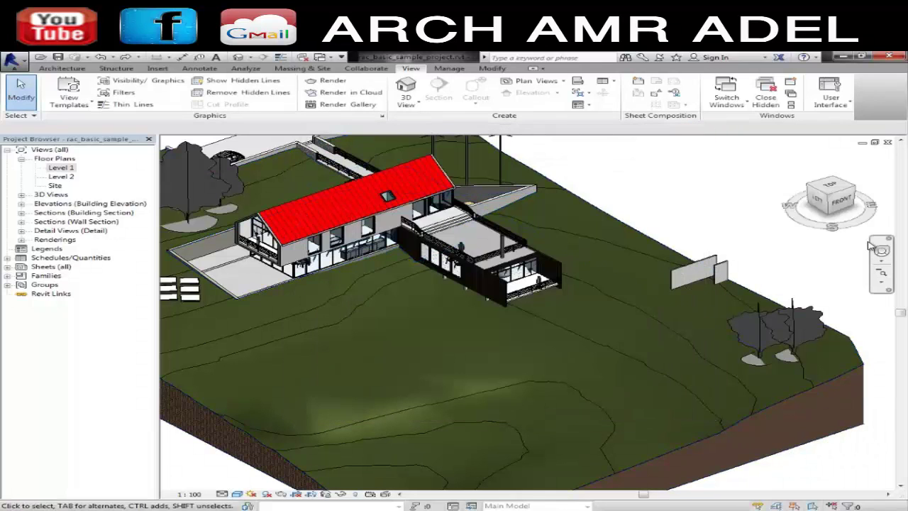
{"action": "right_click", "coordinate": [840, 200]}
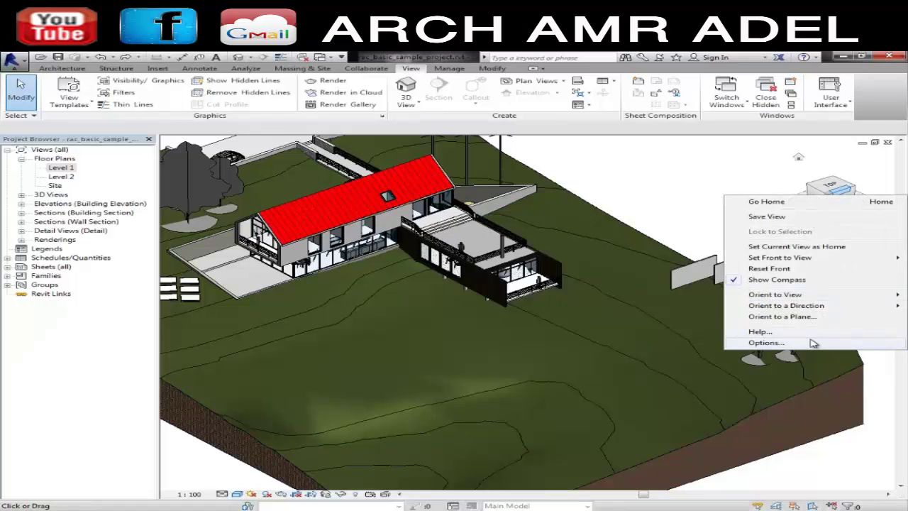
{"action": "left_click", "coordinate": [767, 342]}
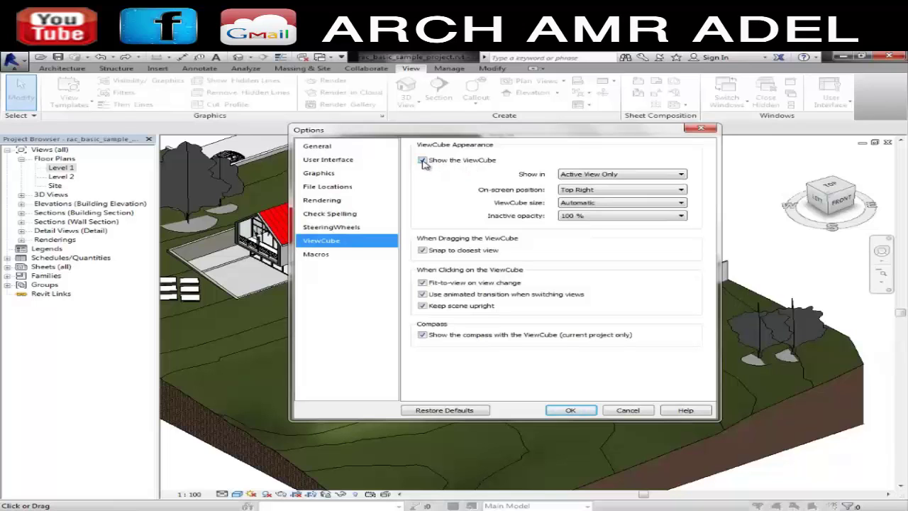
{"action": "left_click", "coordinate": [422, 161]}
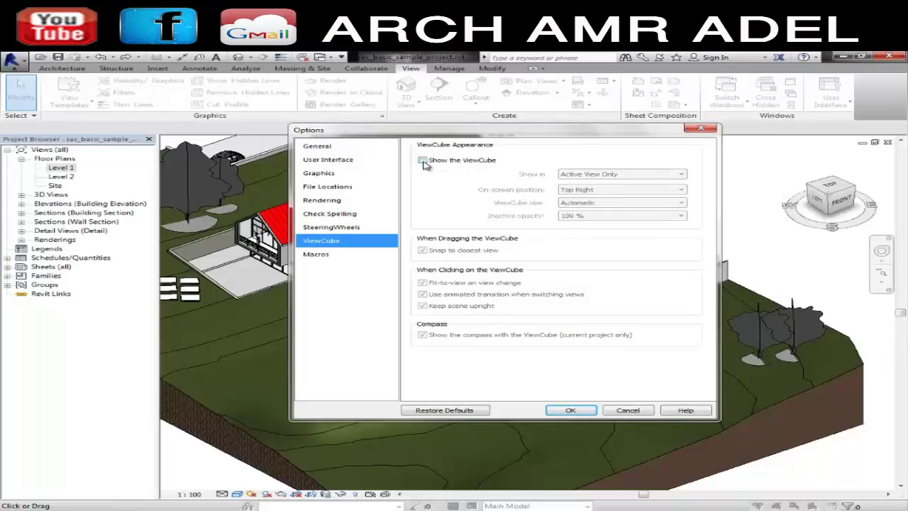
{"action": "left_click", "coordinate": [572, 410]}
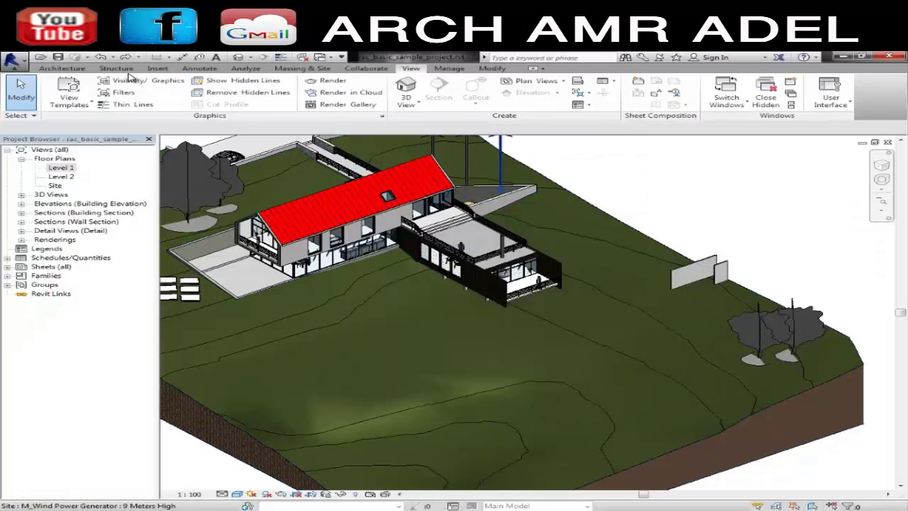
{"action": "left_click", "coordinate": [12, 60]}
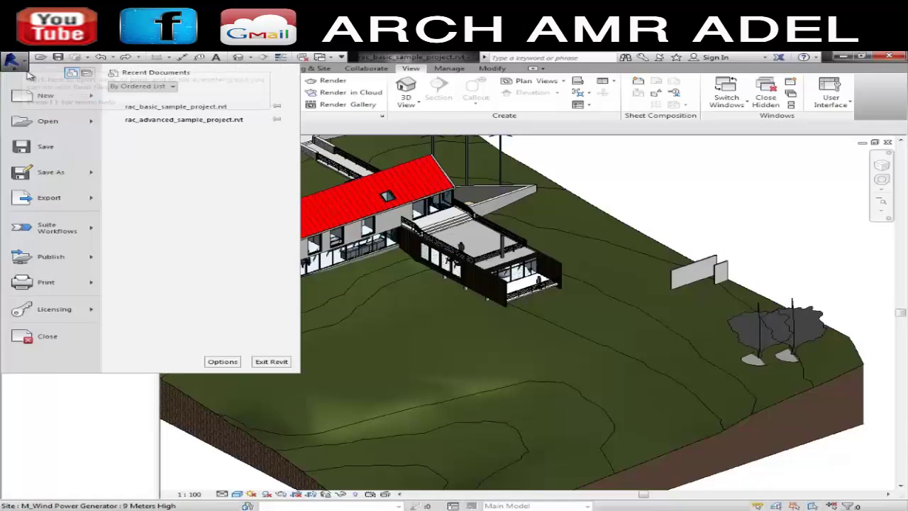
{"action": "left_click", "coordinate": [221, 362]}
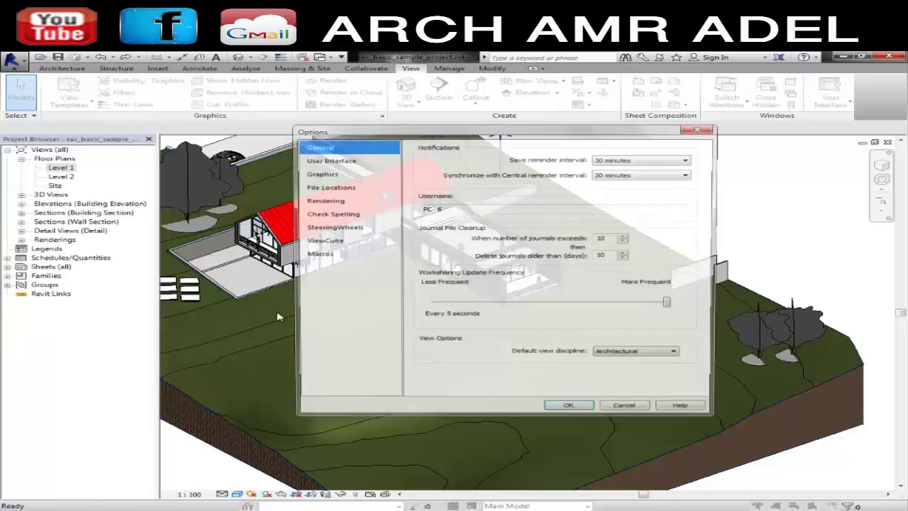
{"action": "left_click", "coordinate": [324, 243]}
{"action": "left_click", "coordinate": [423, 161]}
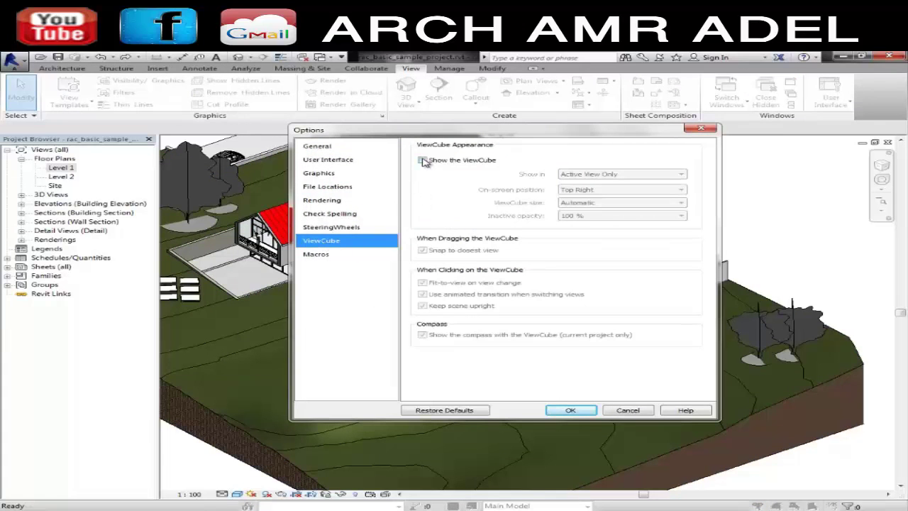
{"action": "left_click", "coordinate": [567, 412]}
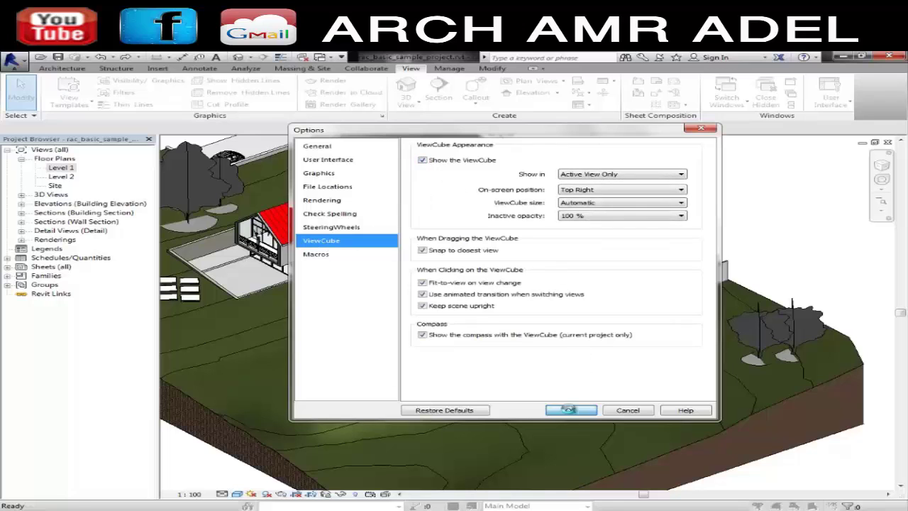
{"action": "left_click", "coordinate": [840, 108]}
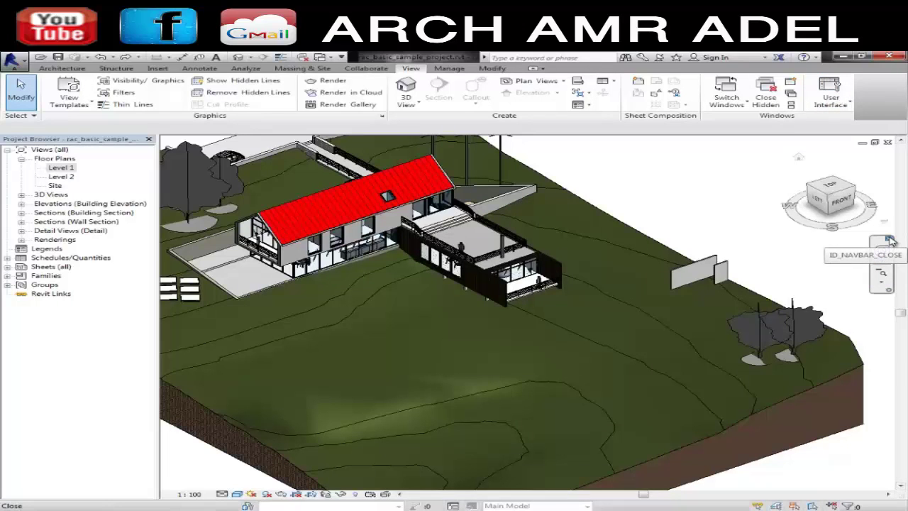
Close the Navigation Bar, then switch it back on from the User Interface list.
{"action": "left_click", "coordinate": [890, 241]}
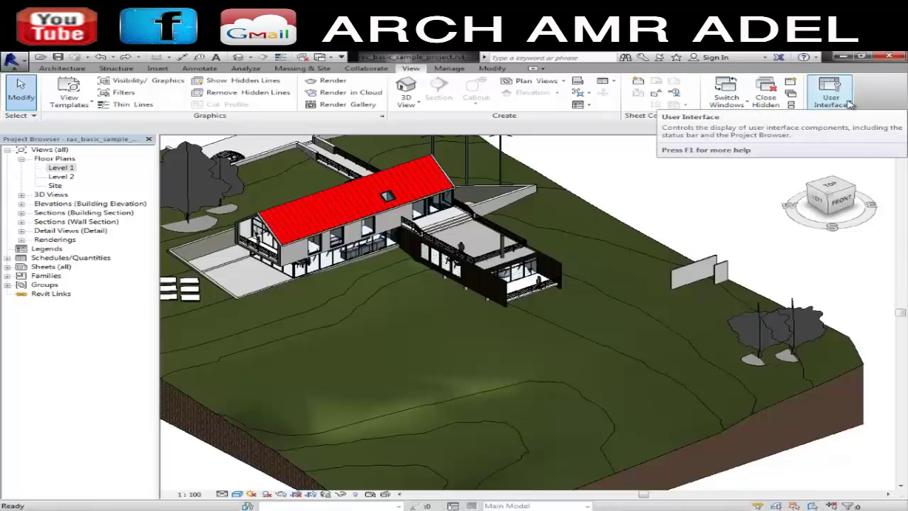
{"action": "left_click", "coordinate": [850, 105]}
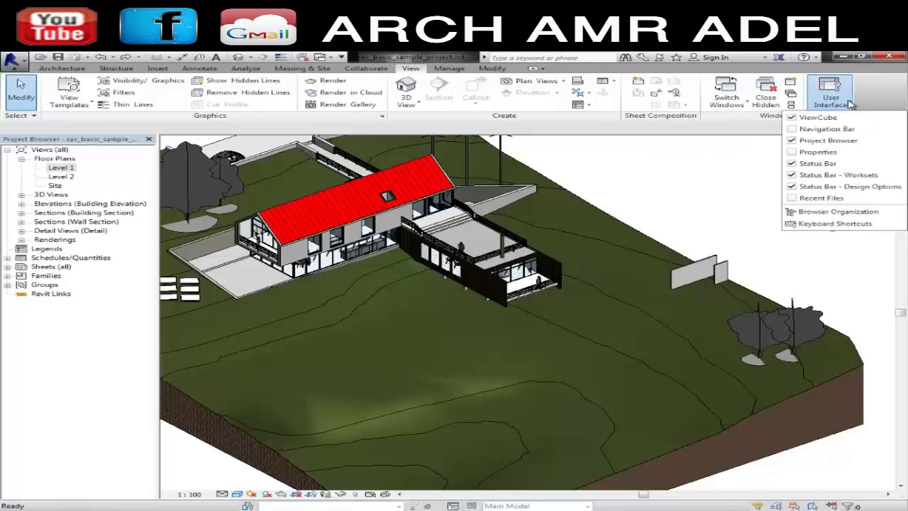
{"action": "left_click", "coordinate": [799, 132]}
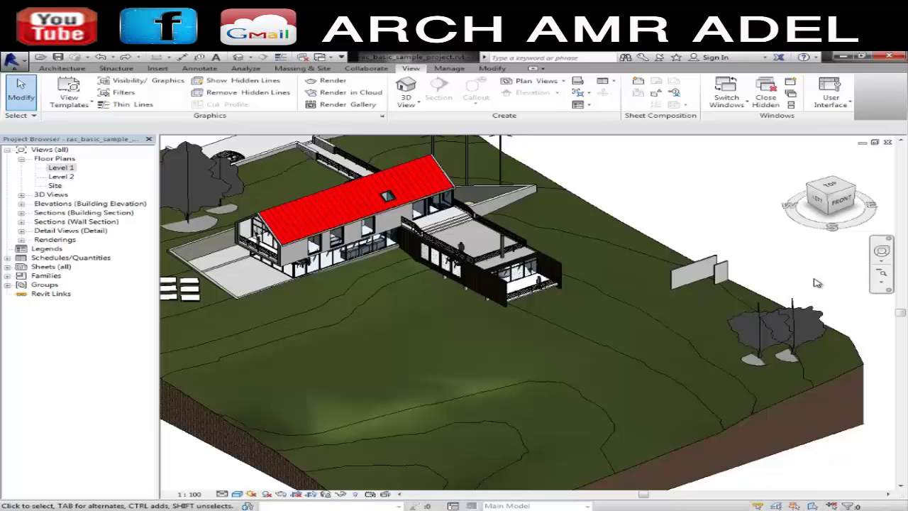
Zoom out and shift the site model lower so the whole site fits in view.
{"action": "scroll", "coordinate": [804, 285], "scroll_direction": "down", "scroll_amount": 2}
{"action": "scroll", "coordinate": [804, 285], "scroll_direction": "down", "scroll_amount": 2}
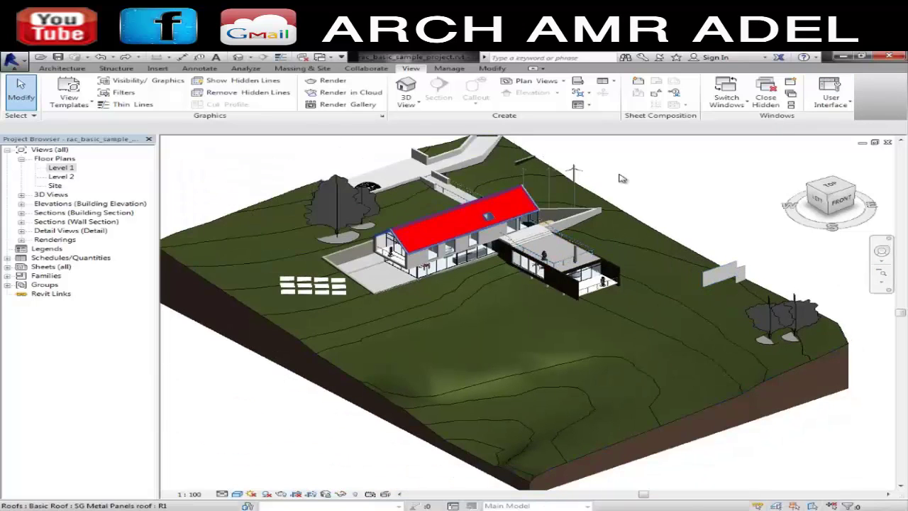
{"action": "middle_click_drag", "start_coordinate": [739, 198], "coordinate": [734, 253]}
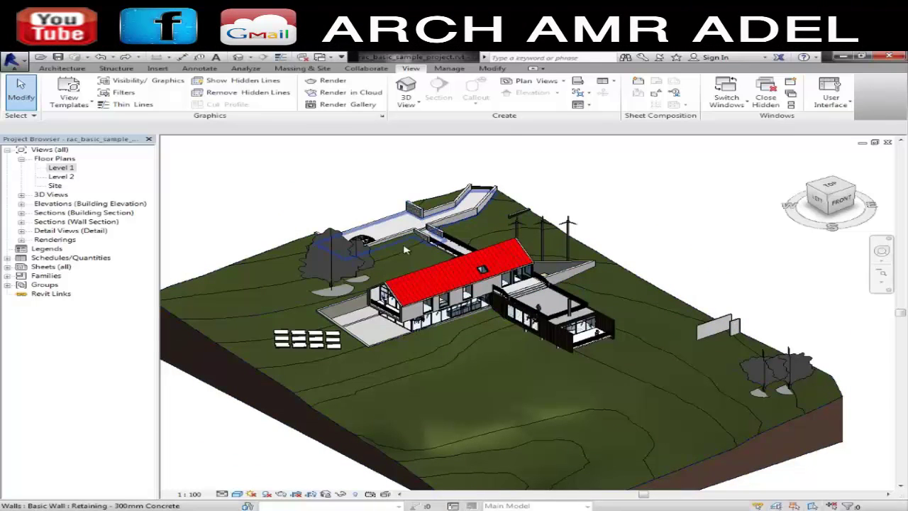
Place a camera with its eye on the front lawn and its target behind the house.
{"action": "left_click", "coordinate": [419, 105]}
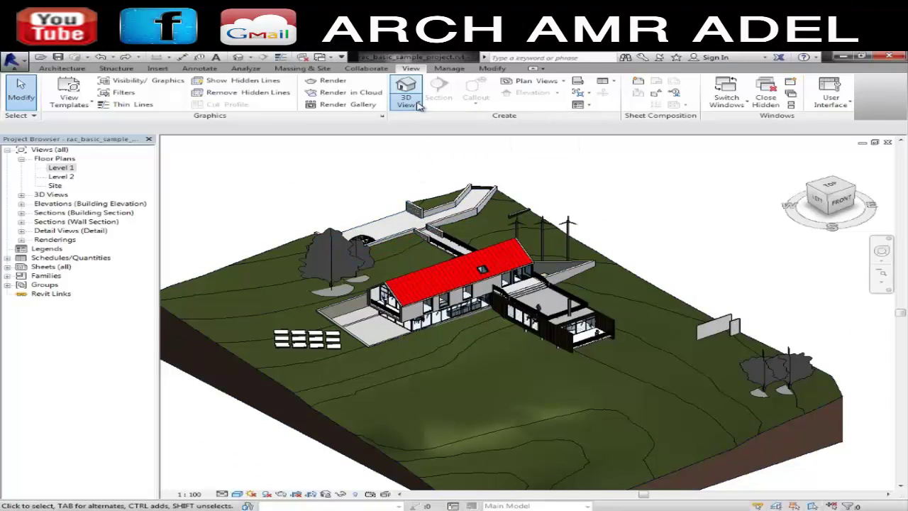
{"action": "left_click", "coordinate": [426, 139]}
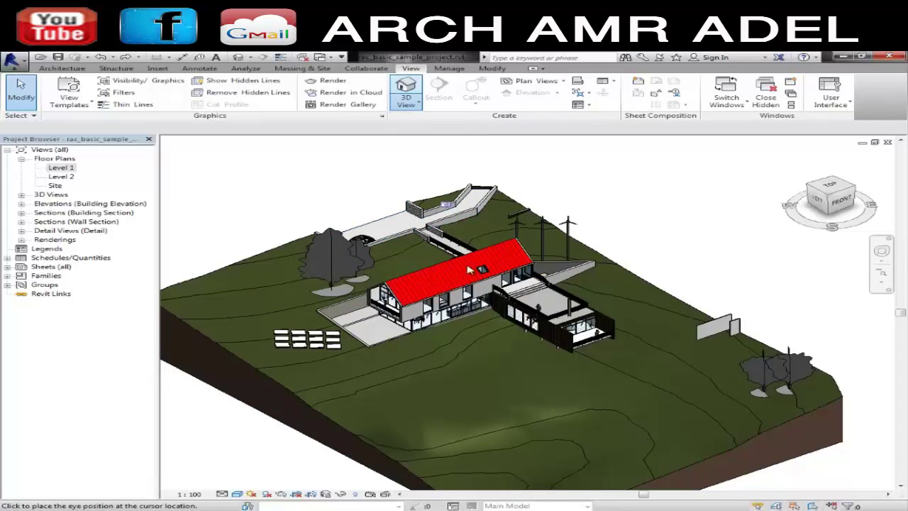
{"action": "left_click", "coordinate": [493, 404]}
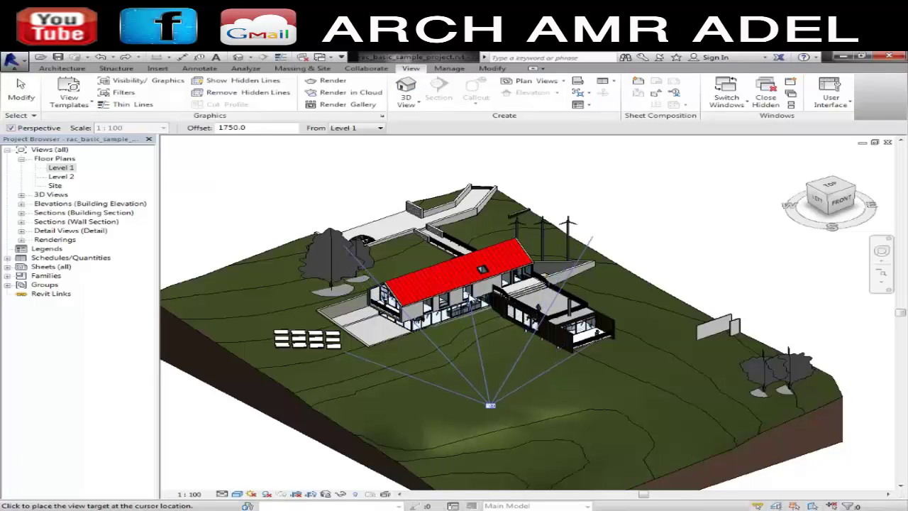
{"action": "left_click", "coordinate": [468, 298]}
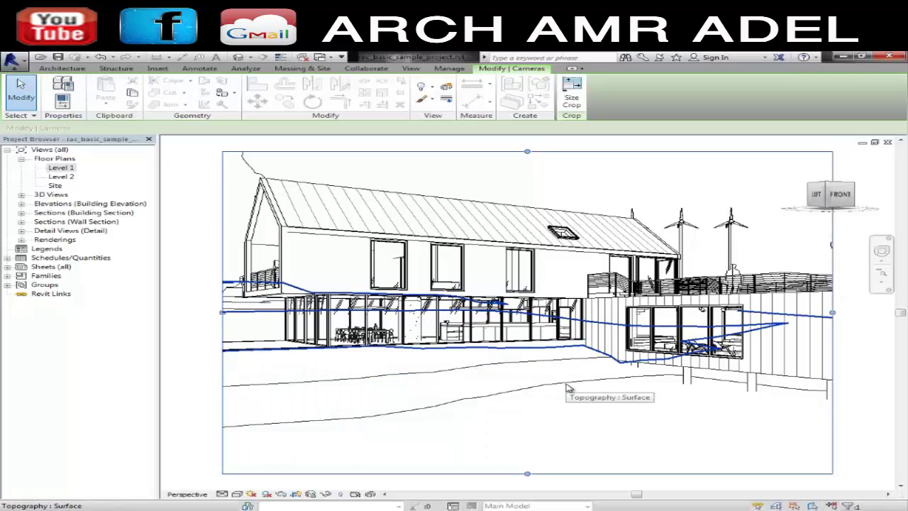
Switch the camera view to Realistic style and orbit it toward the raised deck.
{"action": "mouse_move", "coordinate": [570, 383]}
{"action": "middle_mouse_down", "text": "shift"}
{"action": "mouse_move", "coordinate": [562, 421]}
{"action": "mouse_move", "coordinate": [608, 416]}
{"action": "mouse_move", "coordinate": [469, 399]}
{"action": "mouse_move", "coordinate": [661, 399]}
{"action": "mouse_move", "coordinate": [594, 389]}
{"action": "mouse_move", "coordinate": [575, 391]}
{"action": "mouse_move", "coordinate": [574, 408]}
{"action": "mouse_move", "coordinate": [570, 375]}
{"action": "mouse_move", "coordinate": [590, 404]}
{"action": "mouse_move", "coordinate": [600, 400]}
{"action": "middle_mouse_up", "text": "shift"}
{"action": "left_click", "coordinate": [237, 494]}
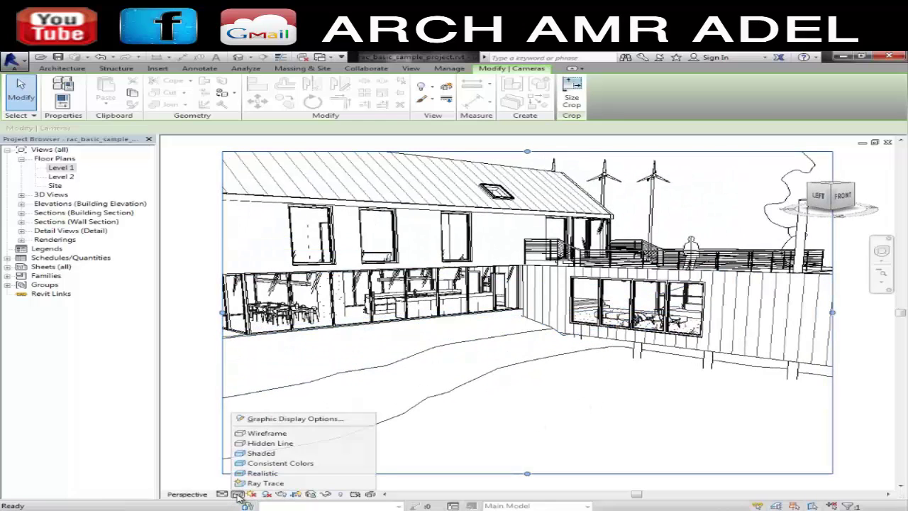
{"action": "left_click", "coordinate": [284, 473]}
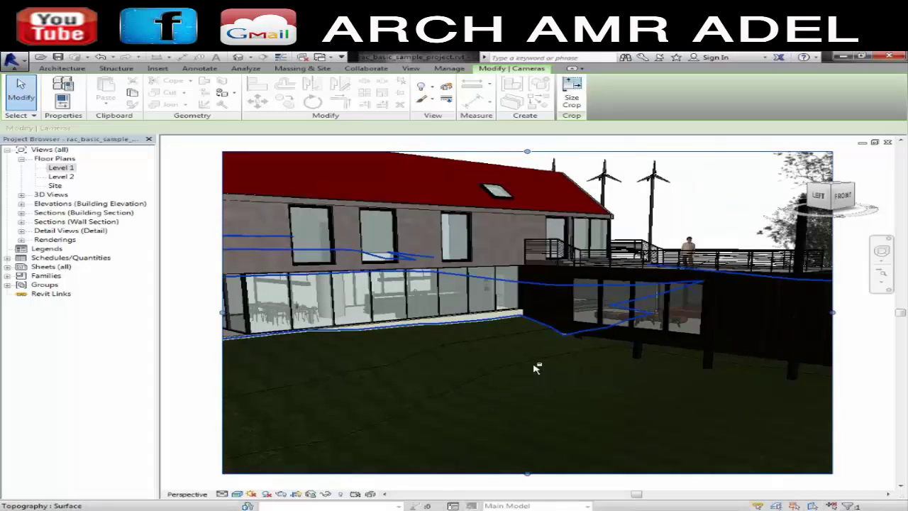
{"action": "middle_click_drag", "start_coordinate": [537, 368], "coordinate": [539, 379], "text": "shift"}
{"action": "mouse_move", "coordinate": [595, 370]}
{"action": "middle_mouse_down", "text": "shift"}
{"action": "mouse_move", "coordinate": [526, 367]}
{"action": "mouse_move", "coordinate": [627, 367]}
{"action": "mouse_move", "coordinate": [833, 290]}
{"action": "middle_mouse_up", "text": "shift"}
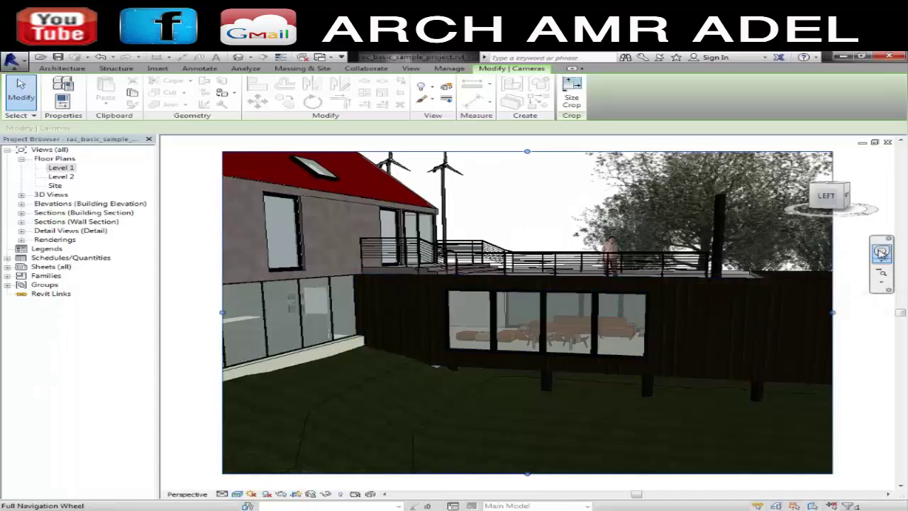
Use the Full Navigation Wheel's Up/Down to raise the camera above the red roof.
{"action": "left_click", "coordinate": [882, 254]}
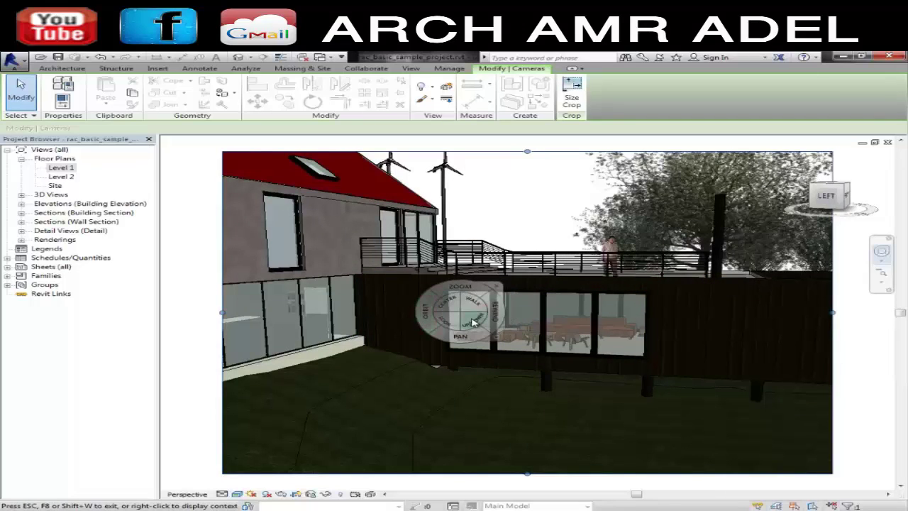
{"action": "mouse_move", "coordinate": [473, 321]}
{"action": "left_mouse_down"}
{"action": "mouse_move", "coordinate": [469, 307]}
{"action": "mouse_move", "coordinate": [501, 420]}
{"action": "left_mouse_up"}
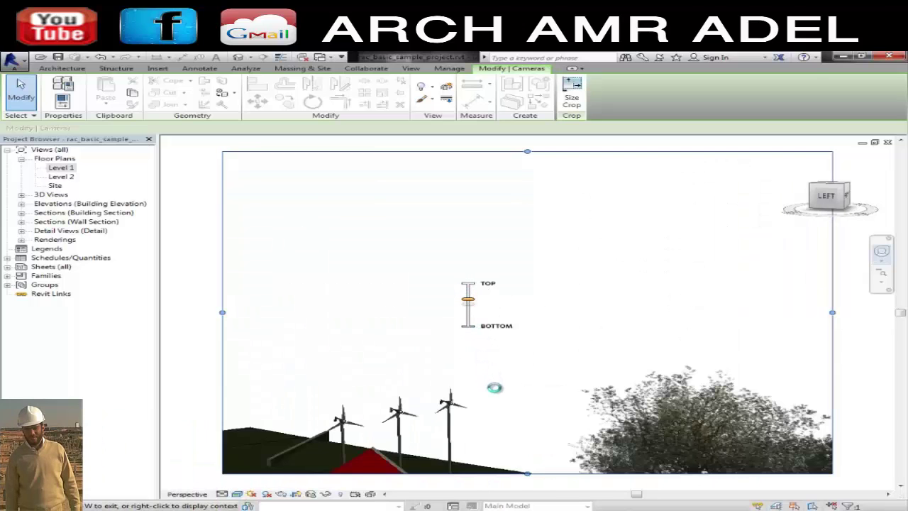
{"action": "mouse_move", "coordinate": [501, 420]}
{"action": "left_mouse_down"}
{"action": "mouse_move", "coordinate": [500, 453]}
{"action": "mouse_move", "coordinate": [508, 447]}
{"action": "mouse_move", "coordinate": [473, 380]}
{"action": "left_mouse_up"}
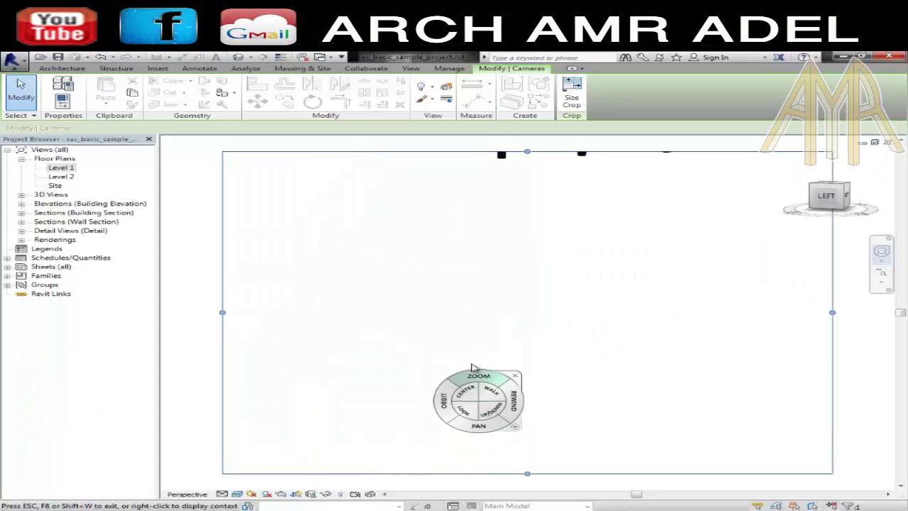
{"action": "mouse_move", "coordinate": [489, 337]}
{"action": "left_mouse_down"}
{"action": "mouse_move", "coordinate": [494, 346]}
{"action": "mouse_move", "coordinate": [447, 204]}
{"action": "left_mouse_up"}
{"action": "left_click_drag", "start_coordinate": [500, 339], "coordinate": [501, 342]}
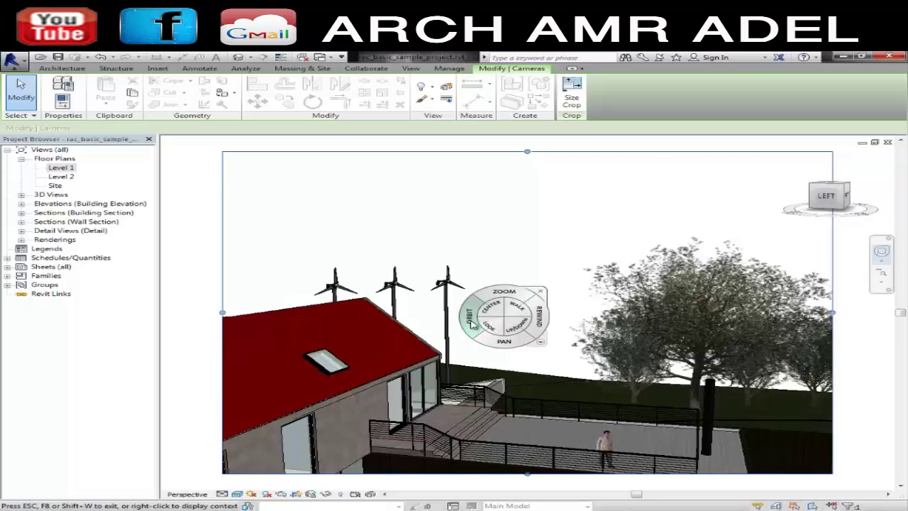
Orbit the camera slightly to face the house side-on, then close the wheel.
{"action": "left_click", "coordinate": [473, 323]}
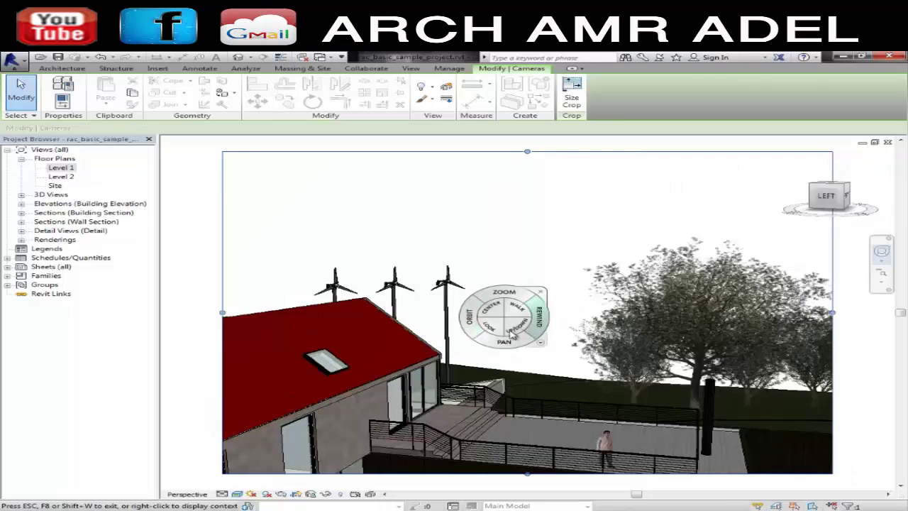
{"action": "mouse_move", "coordinate": [472, 321]}
{"action": "left_mouse_down"}
{"action": "mouse_move", "coordinate": [517, 353]}
{"action": "mouse_move", "coordinate": [591, 355]}
{"action": "mouse_move", "coordinate": [589, 347]}
{"action": "mouse_move", "coordinate": [396, 372]}
{"action": "mouse_move", "coordinate": [392, 331]}
{"action": "mouse_move", "coordinate": [424, 325]}
{"action": "left_mouse_up"}
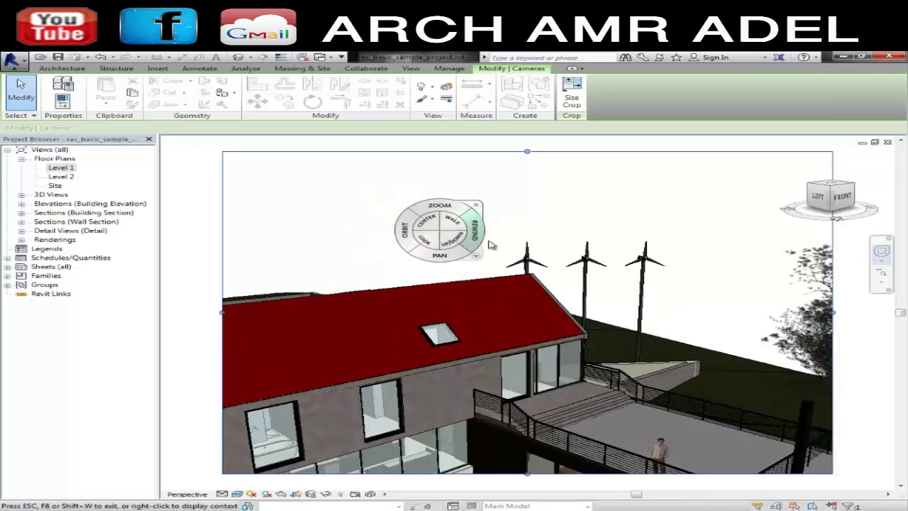
{"action": "key", "text": "Escape"}
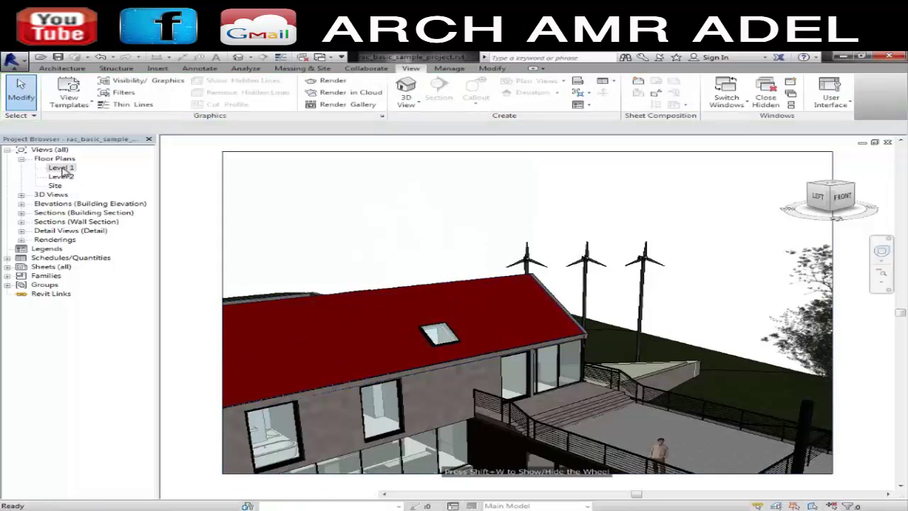
From the Level 1 plan, place a camera aimed across the kitchen and dining area.
{"action": "double_click", "coordinate": [62, 168]}
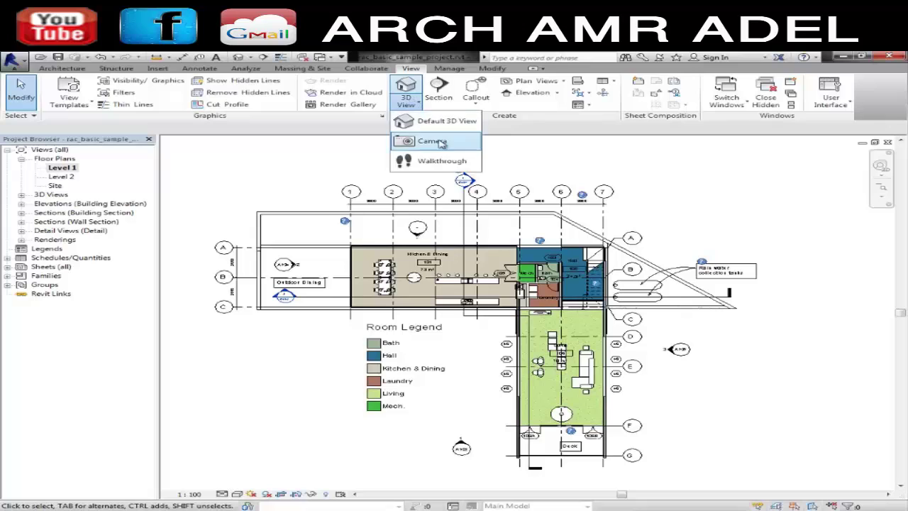
{"action": "left_click", "coordinate": [440, 142]}
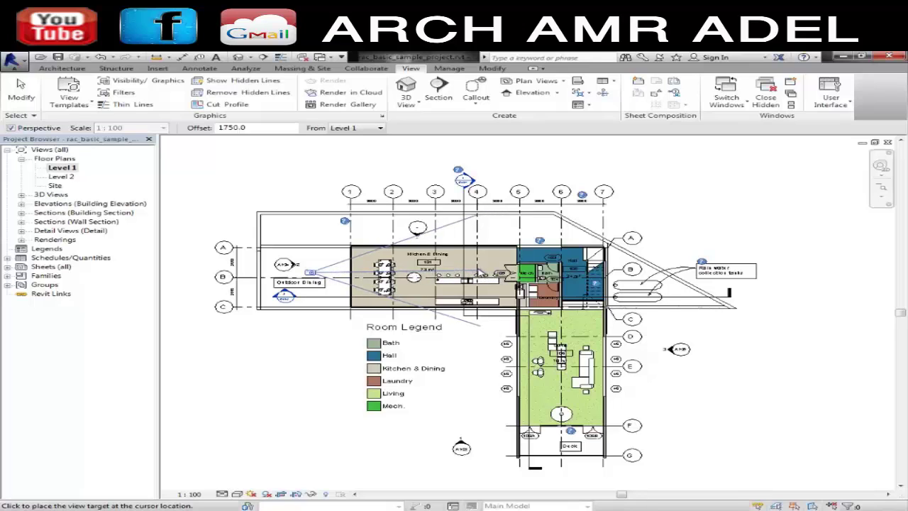
{"action": "left_click", "coordinate": [492, 268]}
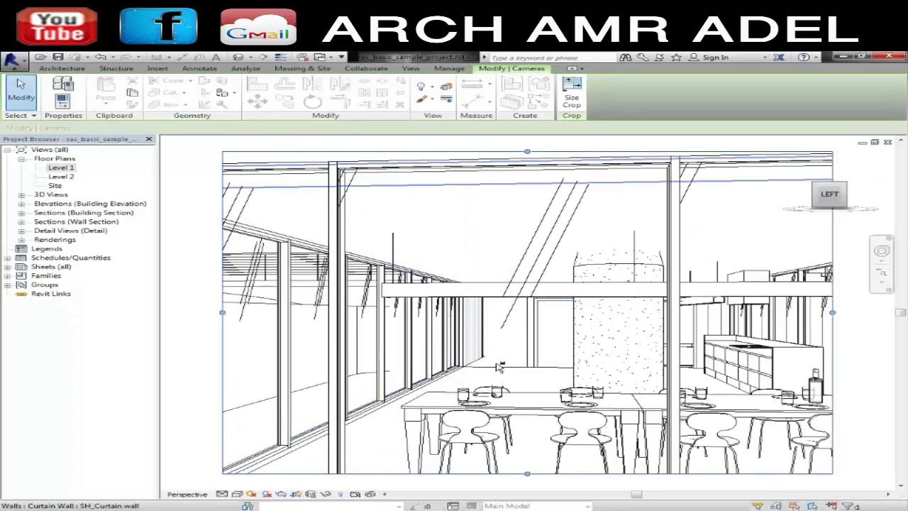
Orbit and zoom the interior camera view to face the railing and glazed wall panels.
{"action": "mouse_move", "coordinate": [513, 371]}
{"action": "middle_mouse_down", "text": "shift"}
{"action": "mouse_move", "coordinate": [592, 379]}
{"action": "mouse_move", "coordinate": [426, 374]}
{"action": "mouse_move", "coordinate": [383, 388]}
{"action": "mouse_move", "coordinate": [519, 370]}
{"action": "mouse_move", "coordinate": [520, 304]}
{"action": "mouse_move", "coordinate": [533, 365]}
{"action": "mouse_move", "coordinate": [545, 382]}
{"action": "mouse_move", "coordinate": [581, 395]}
{"action": "mouse_move", "coordinate": [529, 307]}
{"action": "middle_mouse_up", "text": "shift"}
{"action": "scroll", "coordinate": [542, 369], "scroll_direction": "down", "scroll_amount": 3}
{"action": "scroll", "coordinate": [529, 307], "scroll_direction": "down", "scroll_amount": 2}
{"action": "scroll", "coordinate": [529, 307], "scroll_direction": "down", "scroll_amount": 1}
{"action": "scroll", "coordinate": [528, 307], "scroll_direction": "up", "scroll_amount": 1}
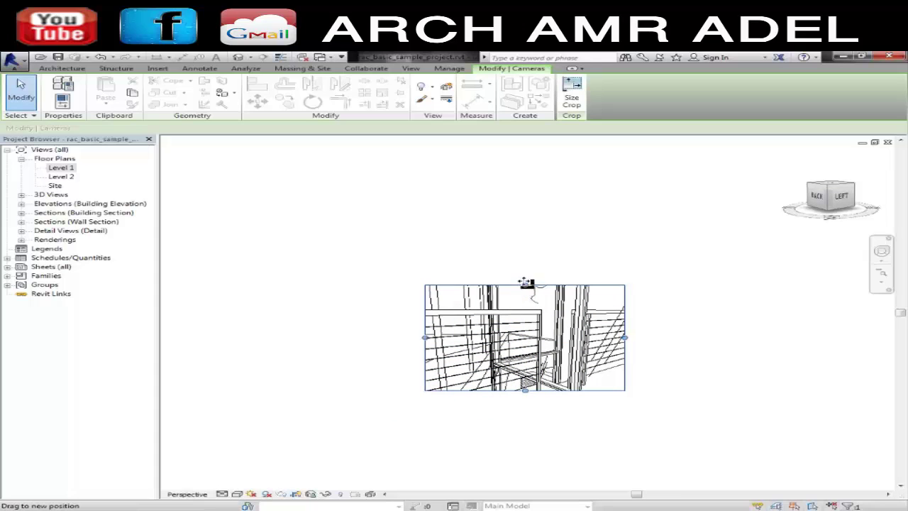
Extend the camera crop region outward on the top, left, right and bottom edges.
{"action": "left_click_drag", "start_coordinate": [514, 238], "coordinate": [514, 240]}
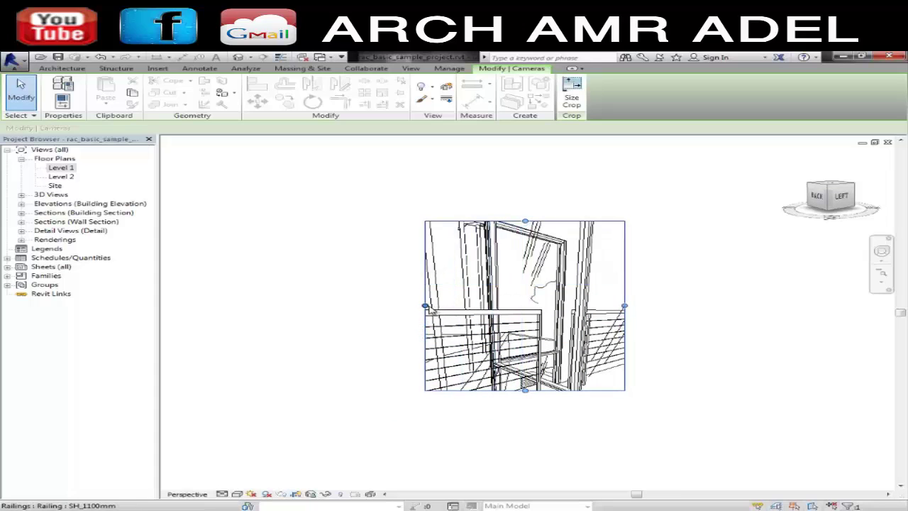
{"action": "left_click_drag", "start_coordinate": [236, 309], "coordinate": [235, 309]}
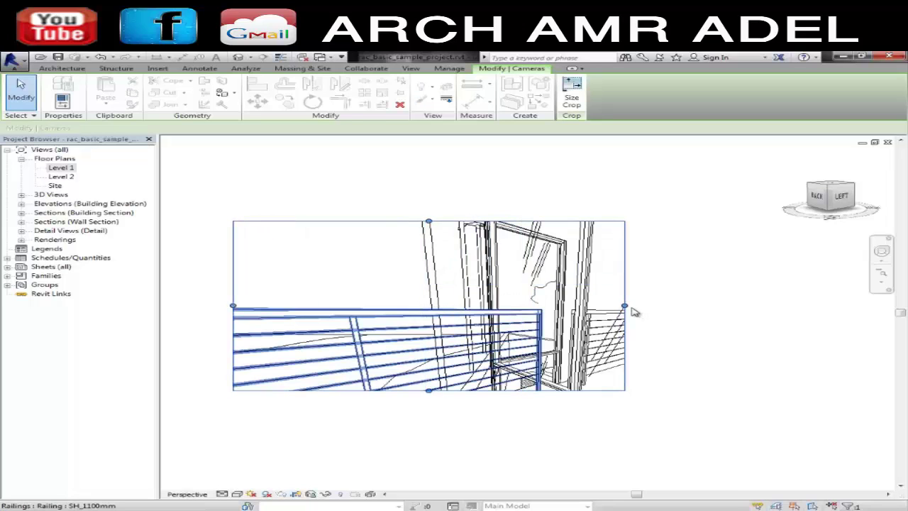
{"action": "left_click_drag", "start_coordinate": [792, 306], "coordinate": [792, 307]}
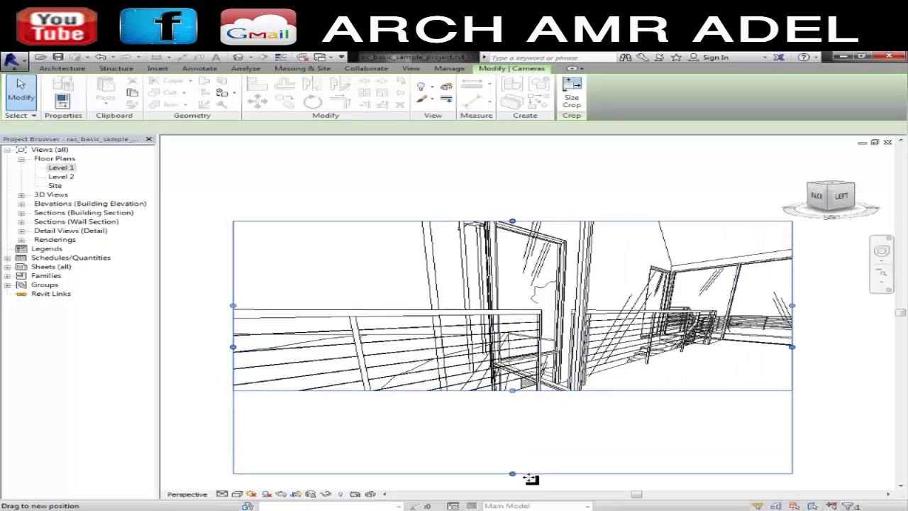
{"action": "left_click_drag", "start_coordinate": [531, 480], "coordinate": [531, 483]}
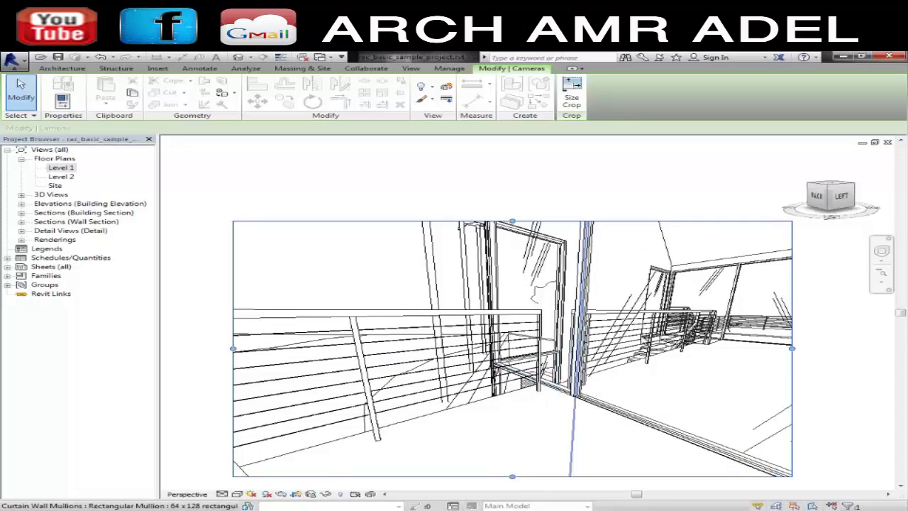
Orbit and zoom the camera to show the glazed gable end, balcony railing and lower glazing.
{"action": "mouse_move", "coordinate": [574, 426]}
{"action": "middle_mouse_down", "text": "shift"}
{"action": "mouse_move", "coordinate": [523, 421]}
{"action": "mouse_move", "coordinate": [535, 421]}
{"action": "middle_mouse_up", "text": "shift"}
{"action": "scroll", "coordinate": [518, 358], "scroll_direction": "down", "scroll_amount": 3}
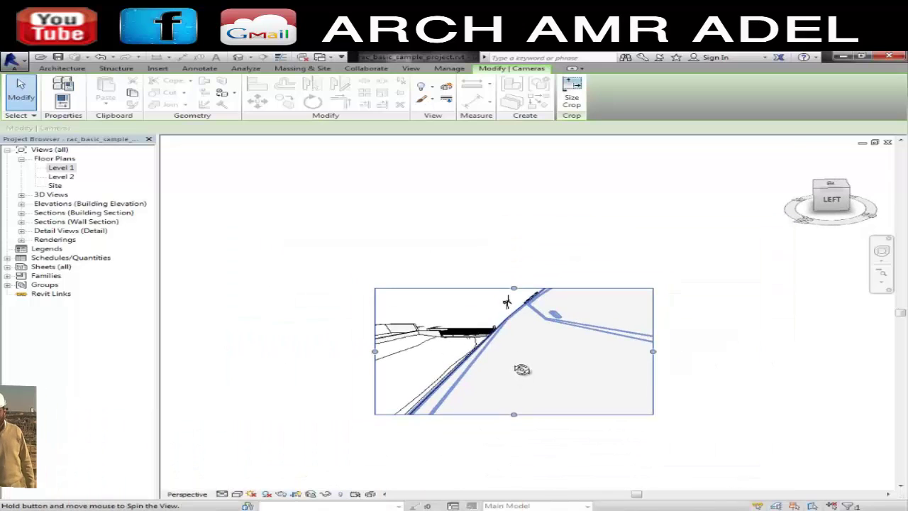
{"action": "middle_click_drag", "start_coordinate": [523, 369], "coordinate": [579, 369], "text": "shift"}
{"action": "mouse_move", "coordinate": [497, 348]}
{"action": "middle_mouse_down", "text": "shift"}
{"action": "mouse_move", "coordinate": [468, 339]}
{"action": "mouse_move", "coordinate": [525, 344]}
{"action": "middle_mouse_up", "text": "shift"}
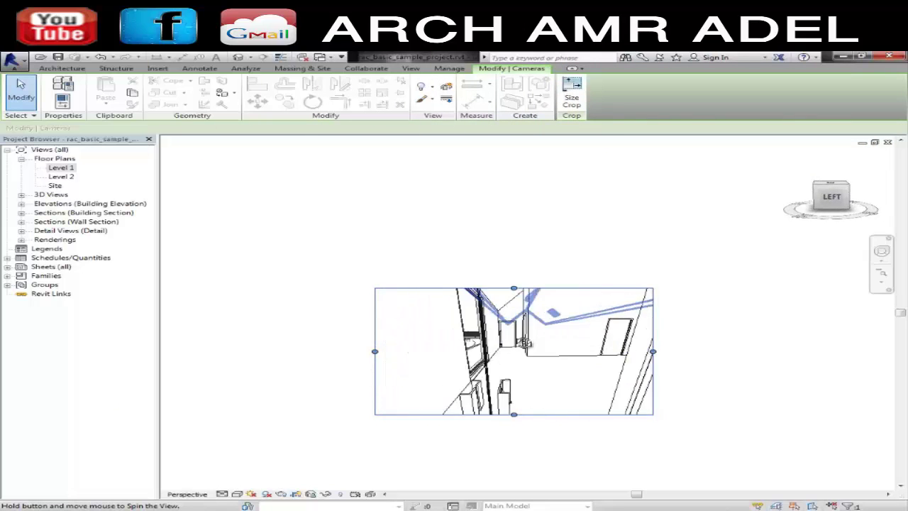
{"action": "mouse_move", "coordinate": [580, 348]}
{"action": "middle_mouse_down", "text": "shift"}
{"action": "mouse_move", "coordinate": [565, 349]}
{"action": "mouse_move", "coordinate": [614, 350]}
{"action": "mouse_move", "coordinate": [569, 357]}
{"action": "mouse_move", "coordinate": [568, 341]}
{"action": "mouse_move", "coordinate": [560, 352]}
{"action": "mouse_move", "coordinate": [570, 354]}
{"action": "mouse_move", "coordinate": [496, 347]}
{"action": "middle_mouse_up", "text": "shift"}
{"action": "scroll", "coordinate": [568, 342], "scroll_direction": "up", "scroll_amount": 2}
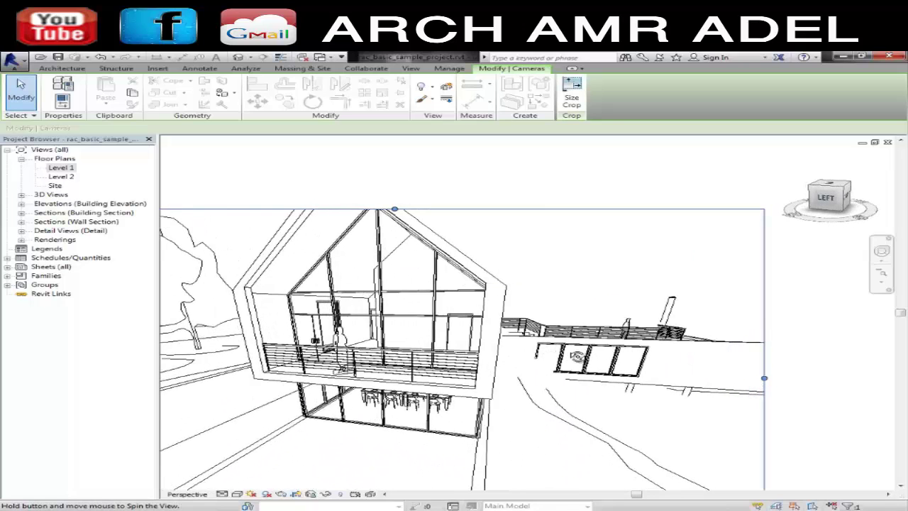
{"action": "scroll", "coordinate": [492, 345], "scroll_direction": "down", "scroll_amount": 2}
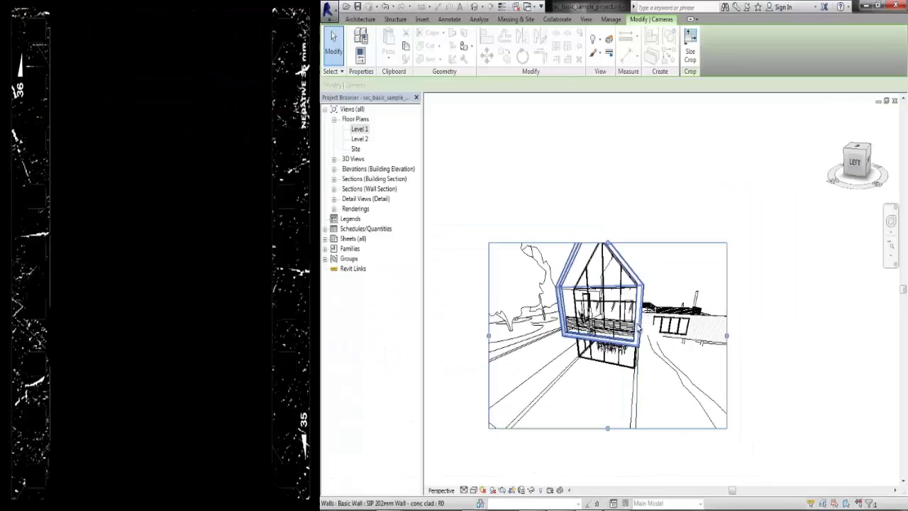